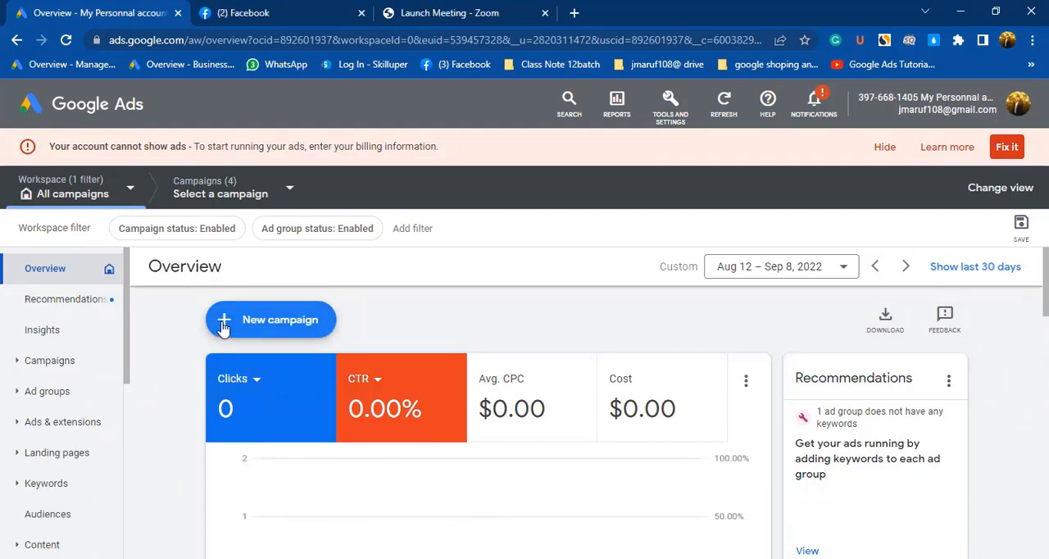
Start a new campaign with Leads as the objective and Search as the campaign type.
{"action": "left_click", "coordinate": [223, 325]}
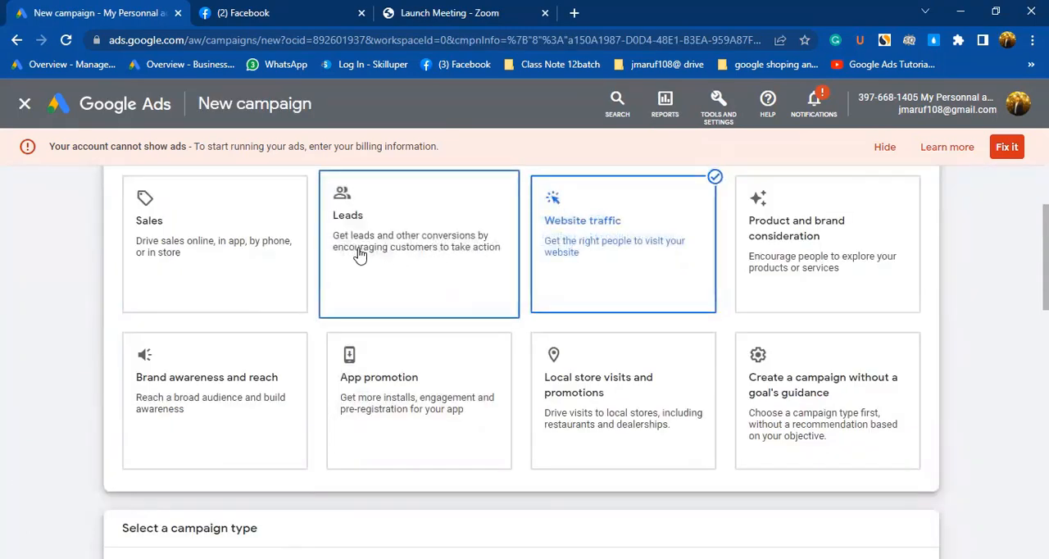
{"action": "scroll", "coordinate": [373, 250], "scroll_direction": "down", "scroll_amount": 4}
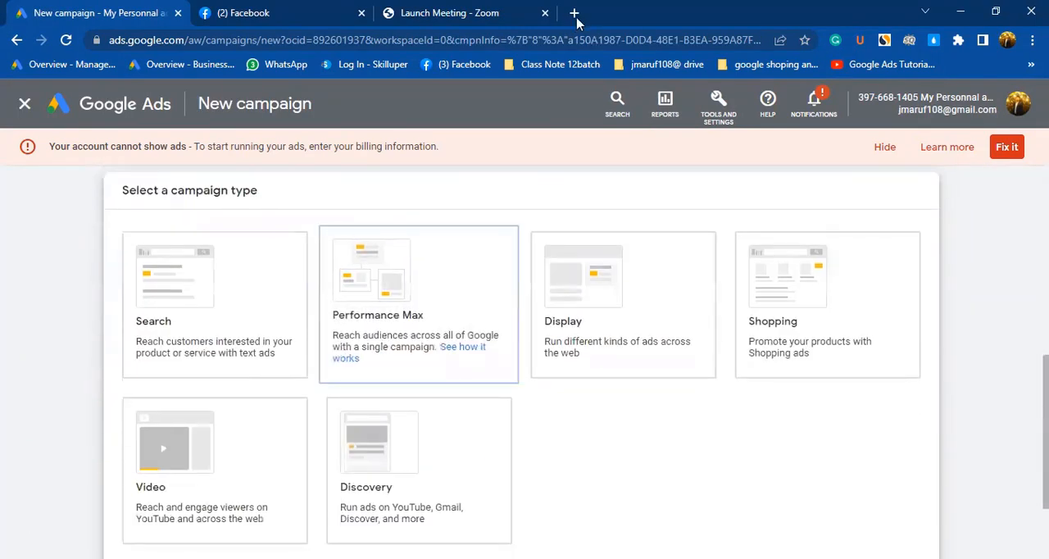
Open magicare.com in a new browser tab, close the Facebook tab and return to the campaign setup.
{"action": "left_click", "coordinate": [573, 12]}
{"action": "left_click", "coordinate": [510, 41]}
{"action": "type", "text": "m"}
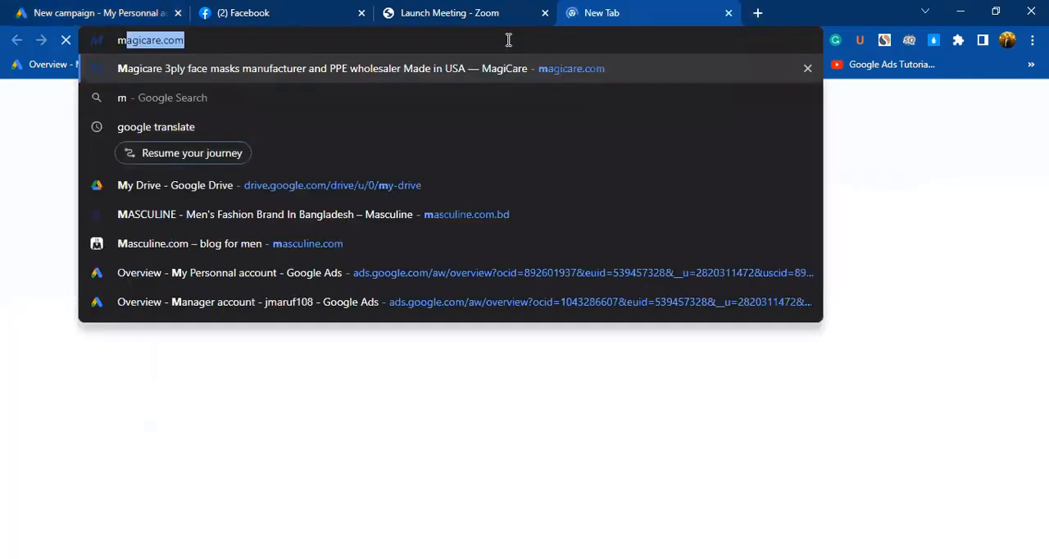
{"action": "key", "text": "Return"}
{"action": "left_click", "coordinate": [360, 13]}
{"action": "left_click", "coordinate": [123, 13]}
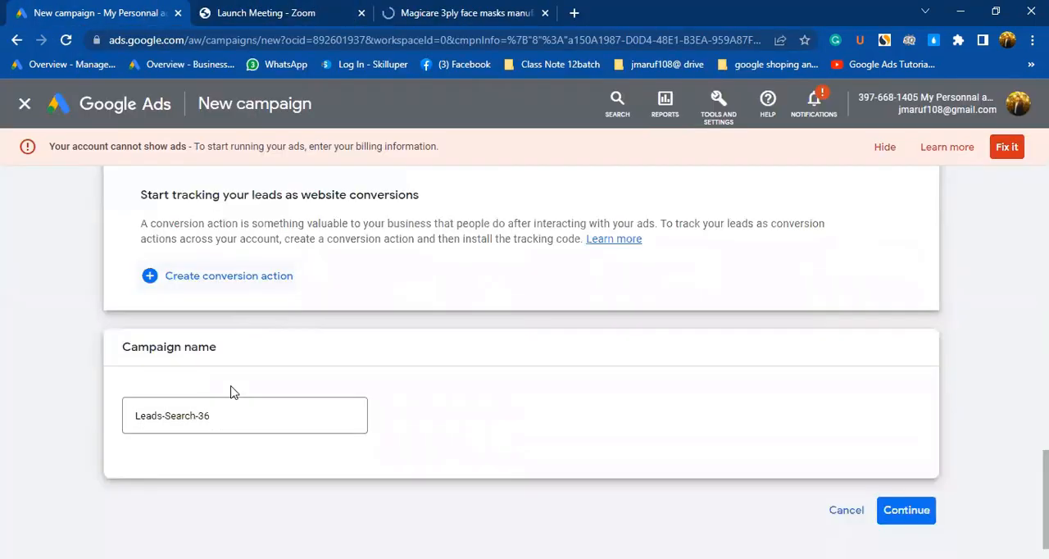
Choose Phone calls as the way to reach the goal and enter the example United States phone number.
{"action": "scroll", "coordinate": [207, 347], "scroll_direction": "up", "scroll_amount": 4}
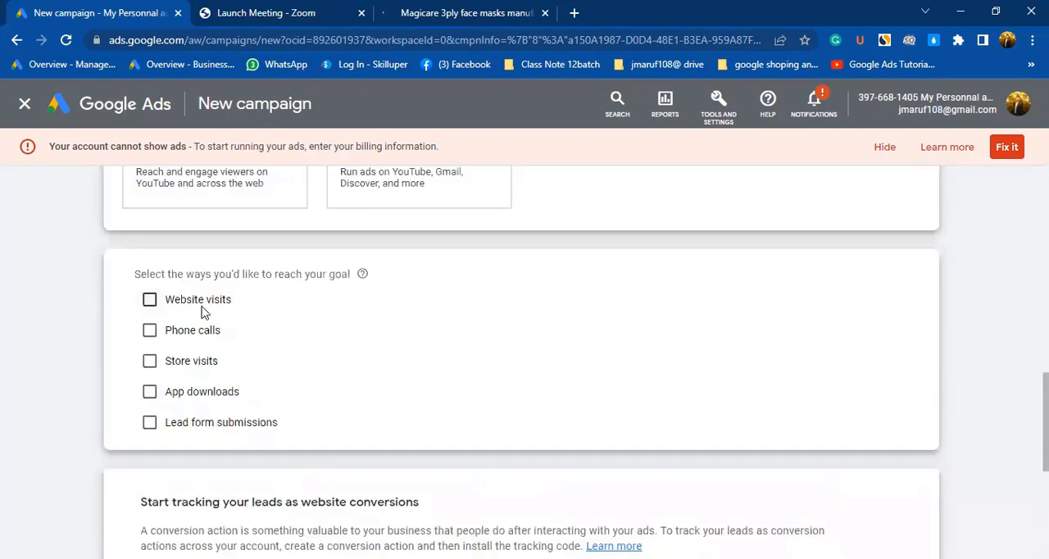
{"action": "left_click", "coordinate": [160, 335]}
{"action": "scroll", "coordinate": [292, 276], "scroll_direction": "up", "scroll_amount": 1}
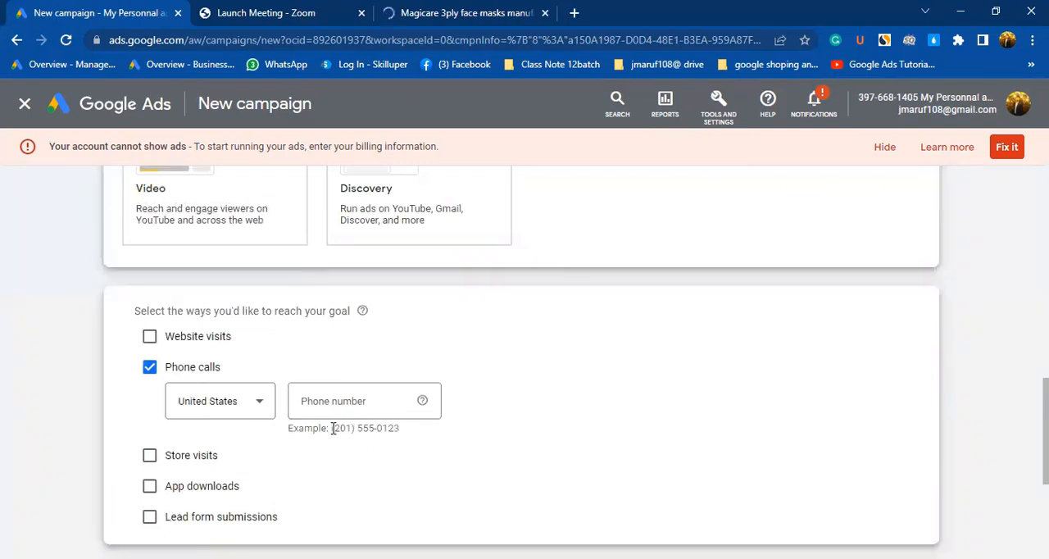
{"action": "left_click_drag", "start_coordinate": [330, 429], "coordinate": [410, 446]}
{"action": "left_click", "coordinate": [270, 399]}
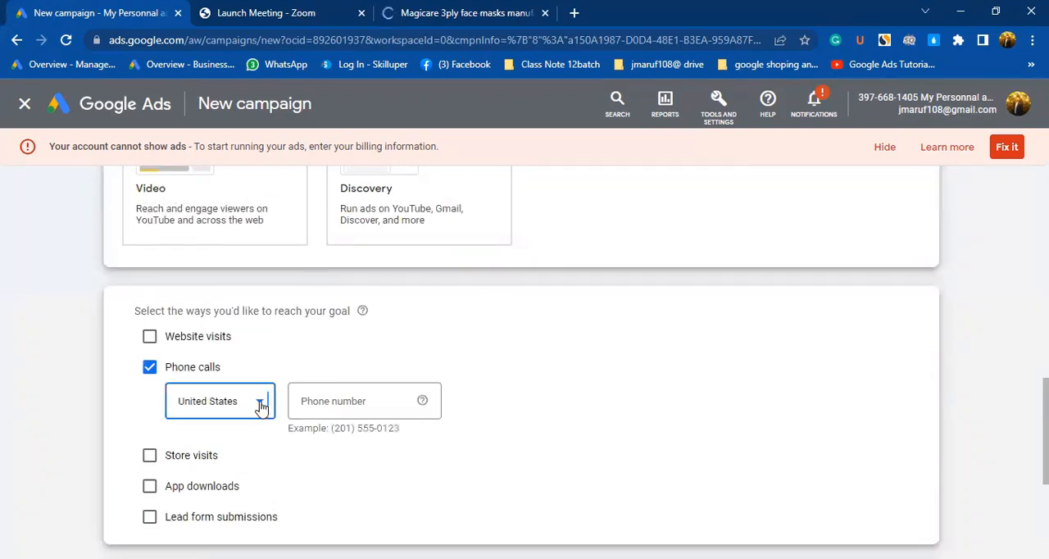
{"action": "left_click", "coordinate": [262, 406]}
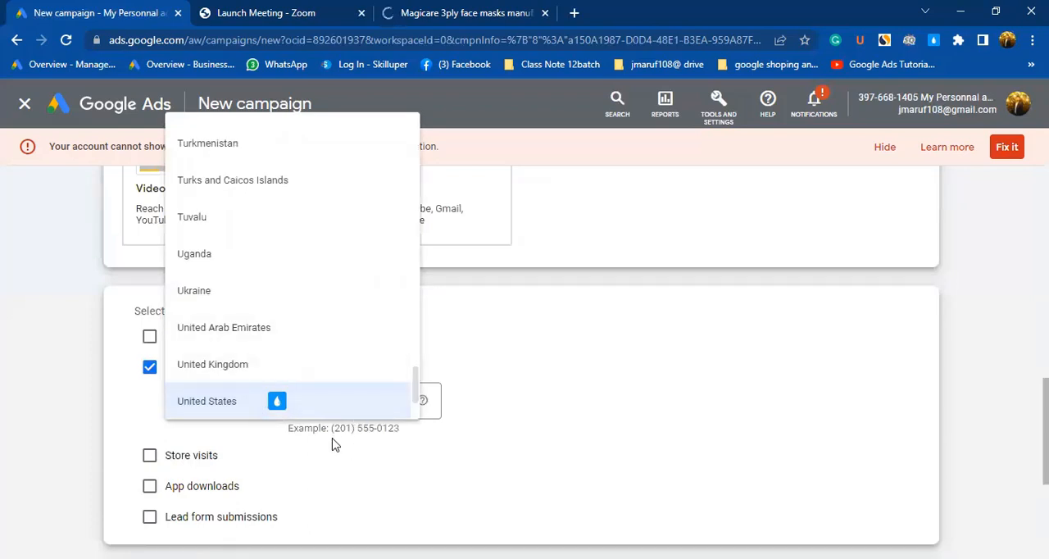
{"action": "left_click_drag", "start_coordinate": [330, 429], "coordinate": [409, 428]}
{"action": "key", "text": "ctrl+c"}
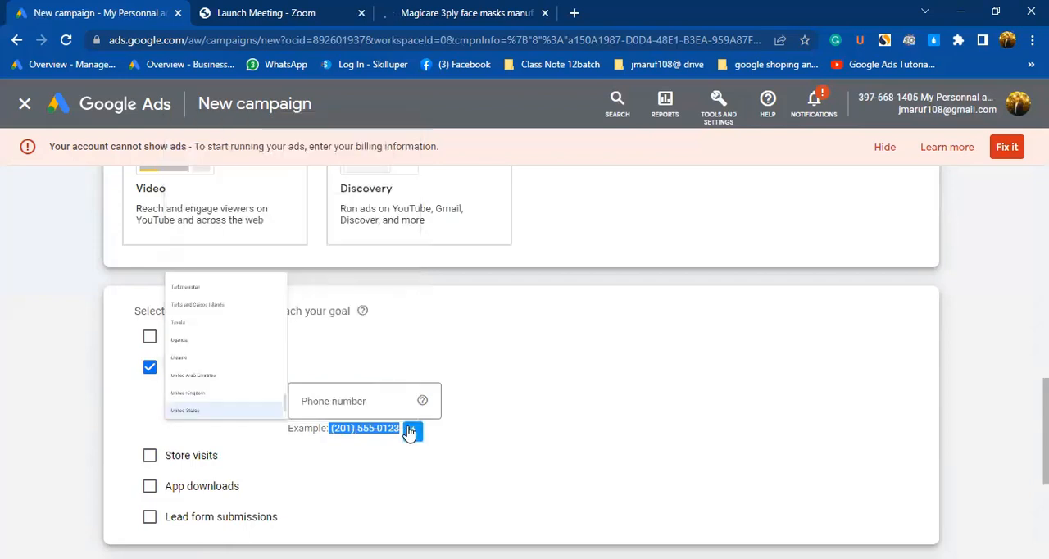
{"action": "left_click", "coordinate": [366, 402]}
{"action": "key", "text": "ctrl+v"}
{"action": "scroll", "coordinate": [274, 456], "scroll_direction": "down", "scroll_amount": 1}
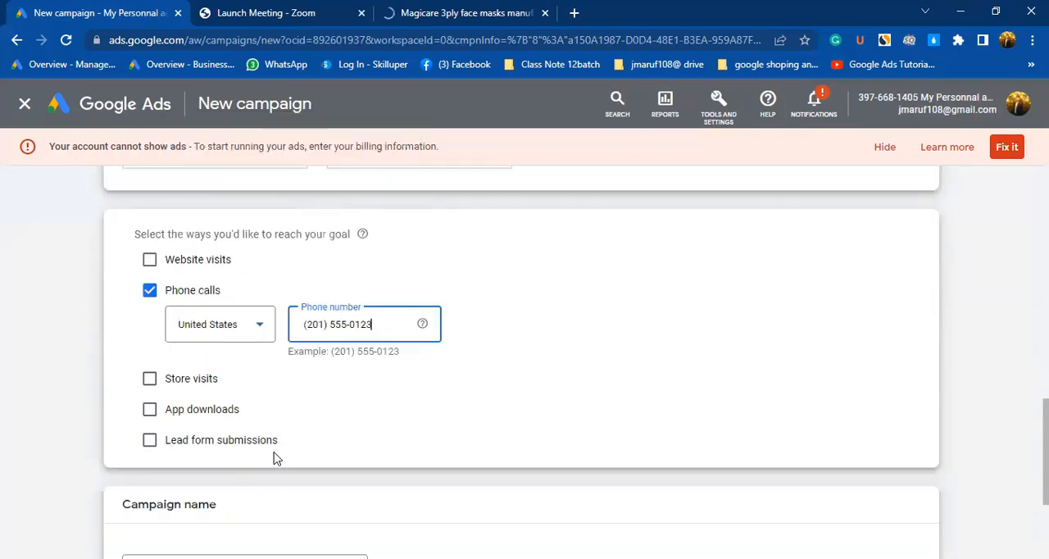
{"action": "scroll", "coordinate": [188, 385], "scroll_direction": "down", "scroll_amount": 2}
{"action": "scroll", "coordinate": [218, 383], "scroll_direction": "up", "scroll_amount": 1}
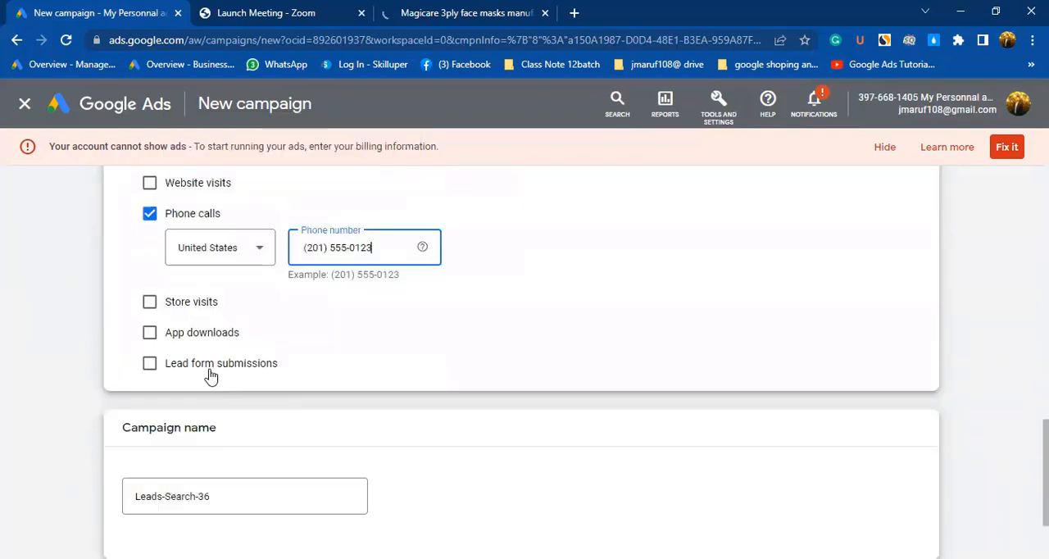
Name the campaign "Leads-Search- Calls only" and continue to the bidding settings.
{"action": "scroll", "coordinate": [252, 357], "scroll_direction": "down", "scroll_amount": 2}
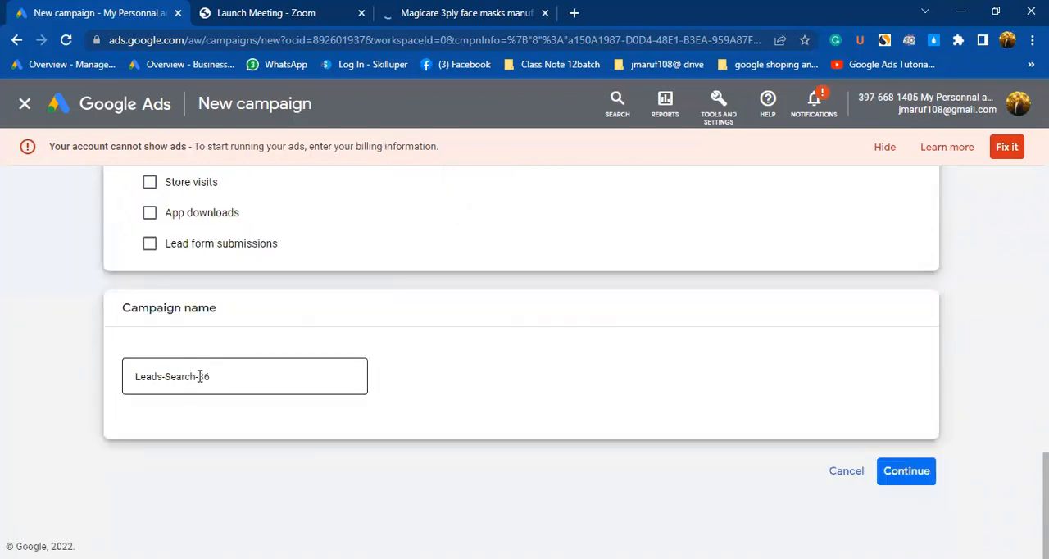
{"action": "left_click_drag", "start_coordinate": [197, 376], "coordinate": [220, 379]}
{"action": "key", "text": "BackSpace"}
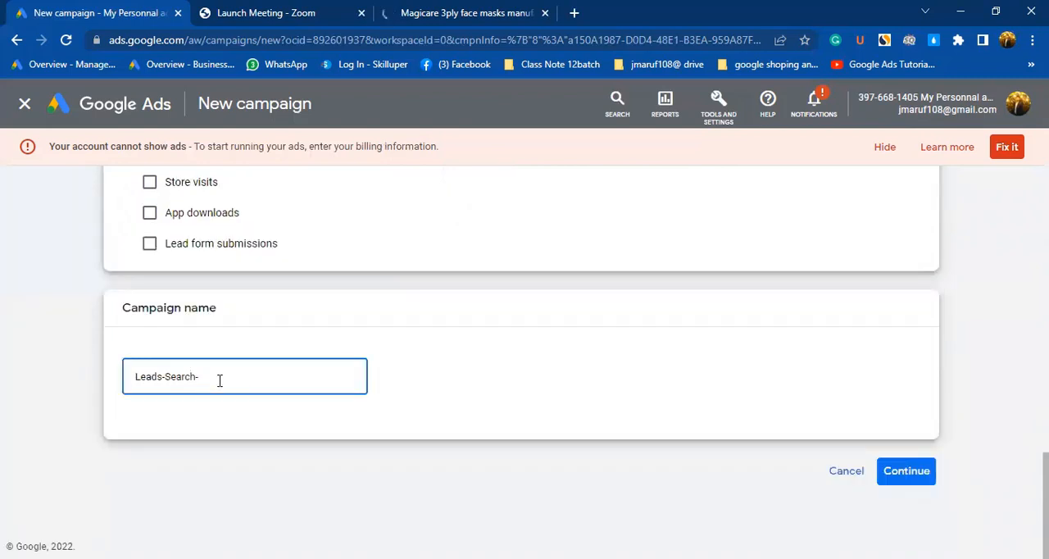
{"action": "type", "text": "Calls only"}
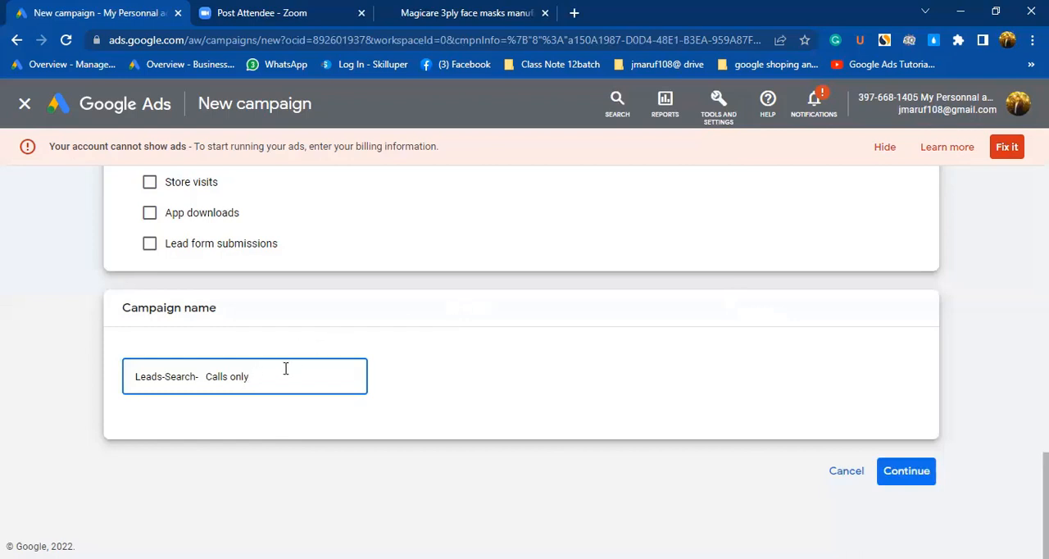
{"action": "scroll", "coordinate": [371, 352], "scroll_direction": "up", "scroll_amount": 1}
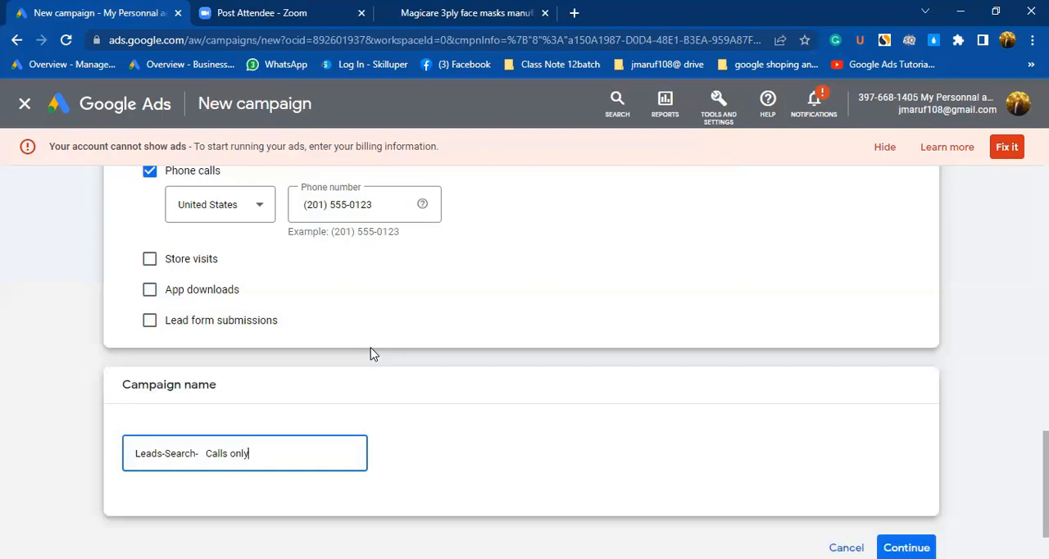
{"action": "scroll", "coordinate": [246, 438], "scroll_direction": "down", "scroll_amount": 1}
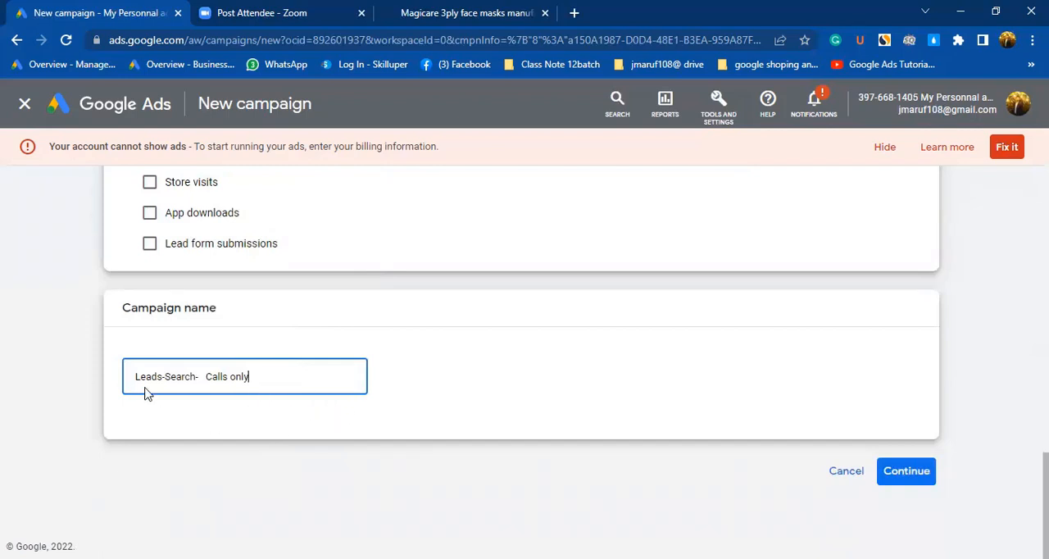
{"action": "left_click", "coordinate": [883, 475]}
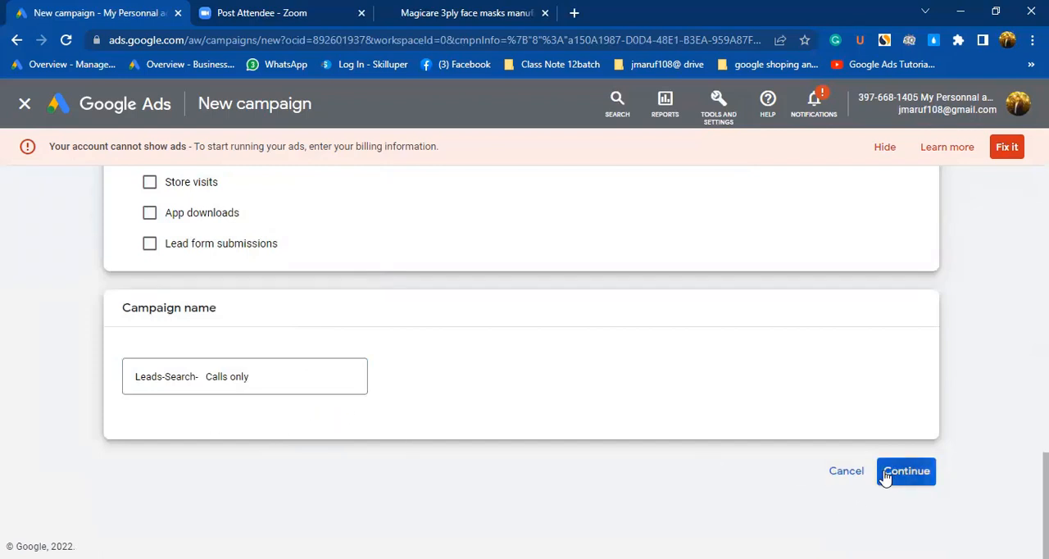
Close the Magicare browser tab, focus the campaign bidding on Clicks and proceed to the campaign settings.
{"action": "left_click", "coordinate": [545, 13]}
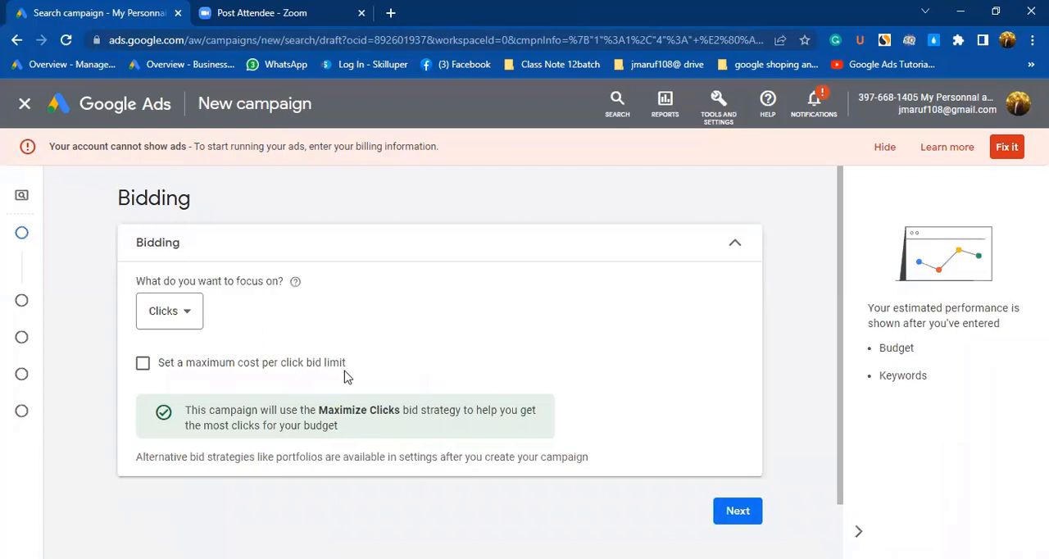
{"action": "left_click", "coordinate": [190, 320]}
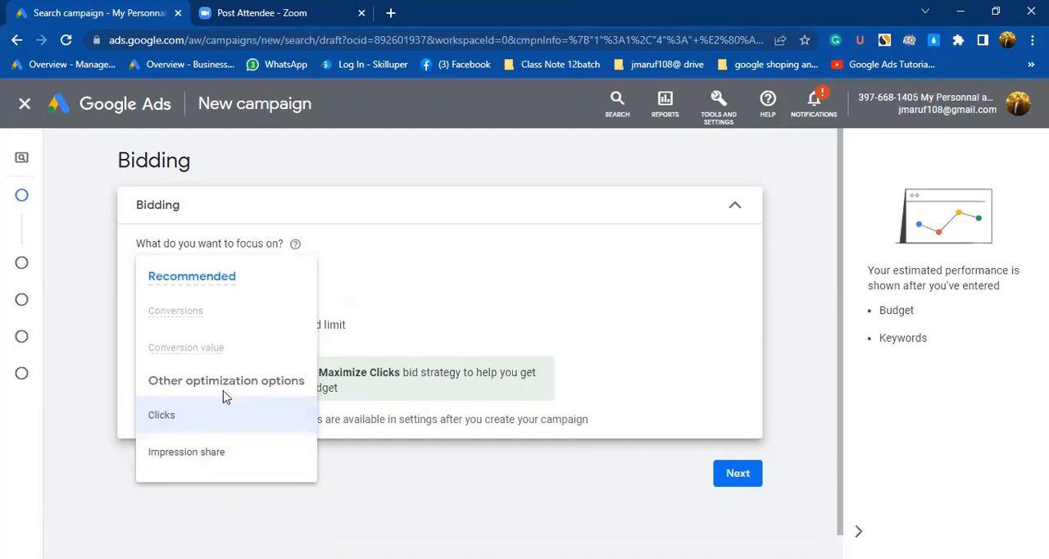
{"action": "left_click", "coordinate": [169, 416]}
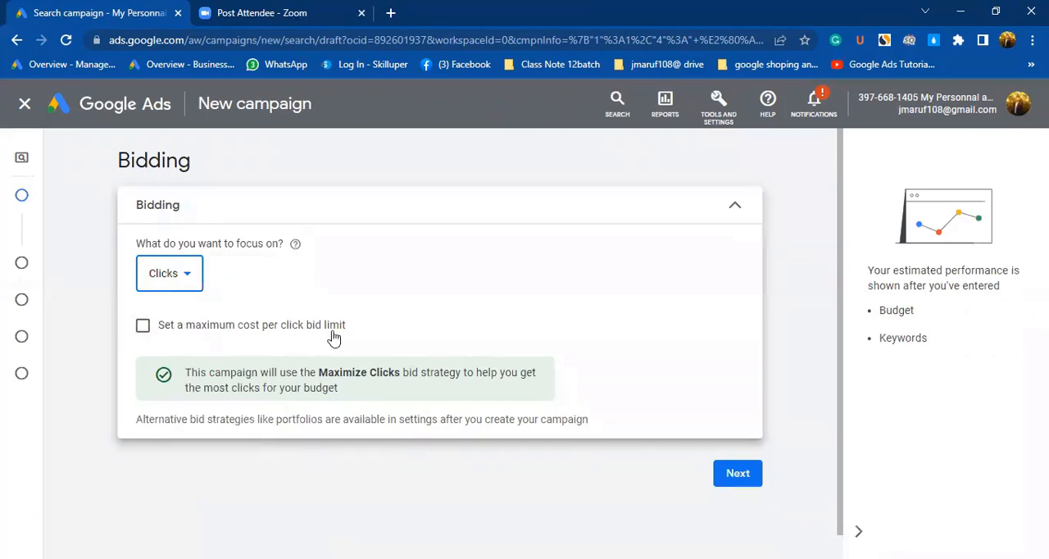
{"action": "left_click", "coordinate": [738, 475]}
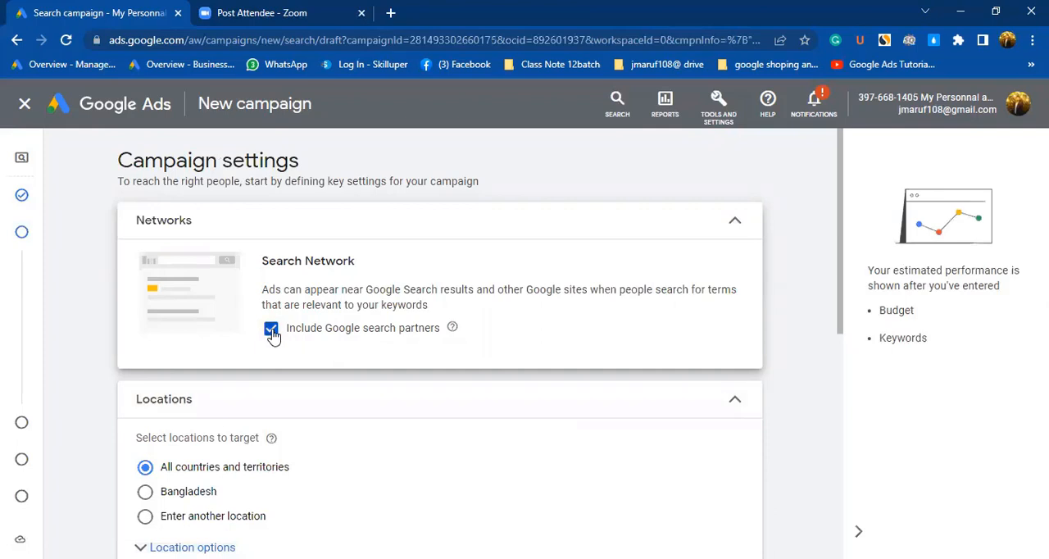
Exclude Google search partners, target Bangladesh as the location and proceed to keywords and ads.
{"action": "left_click", "coordinate": [268, 339]}
{"action": "scroll", "coordinate": [141, 501], "scroll_direction": "down", "scroll_amount": 1}
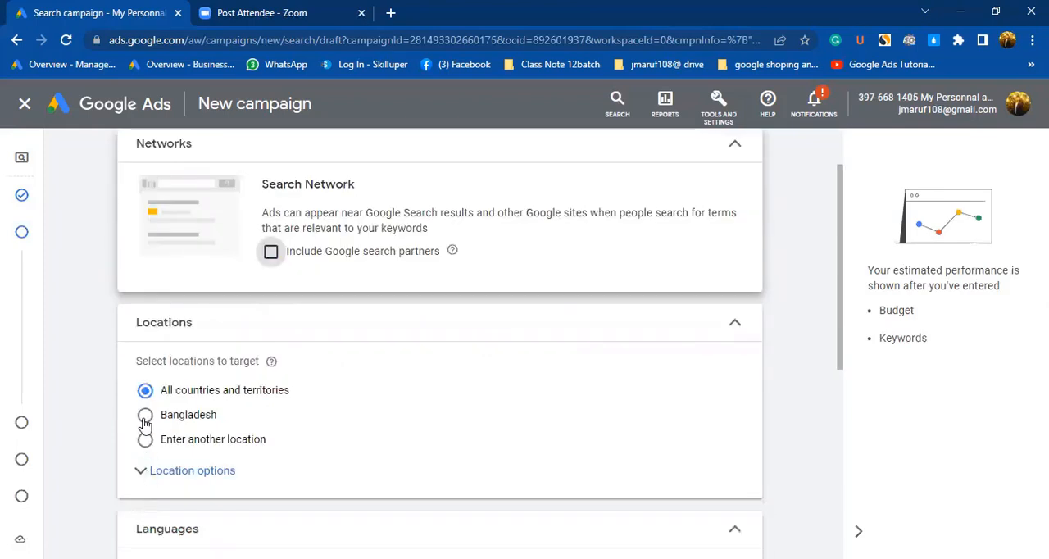
{"action": "left_click", "coordinate": [180, 419]}
{"action": "scroll", "coordinate": [331, 405], "scroll_direction": "down", "scroll_amount": 5}
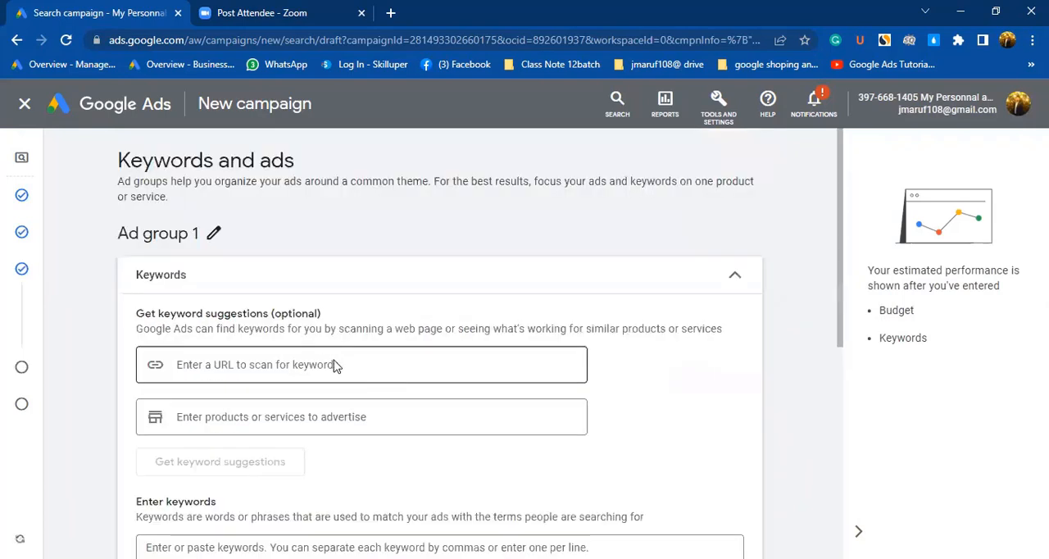
{"action": "scroll", "coordinate": [322, 363], "scroll_direction": "down", "scroll_amount": 1}
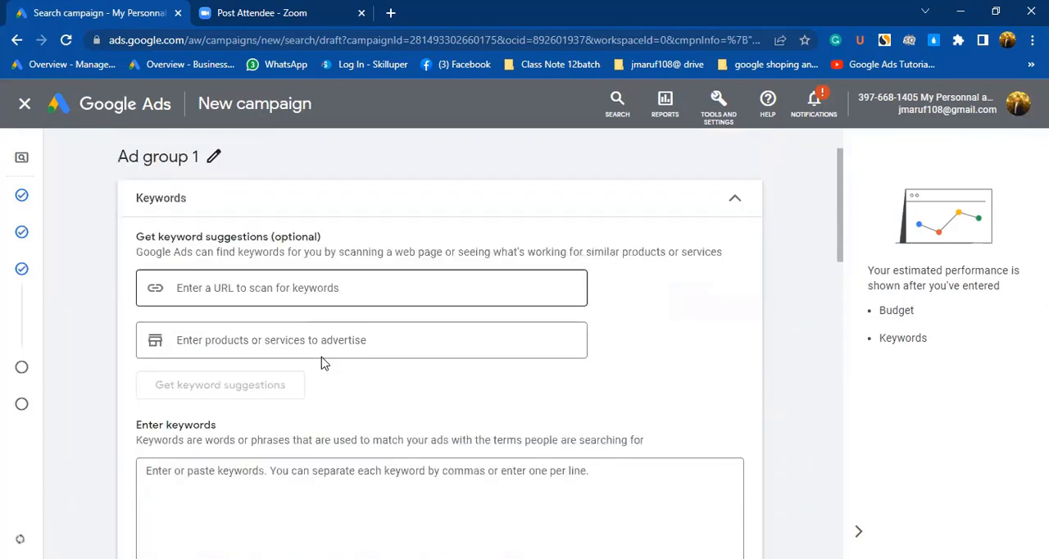
{"action": "scroll", "coordinate": [322, 363], "scroll_direction": "up", "scroll_amount": 1}
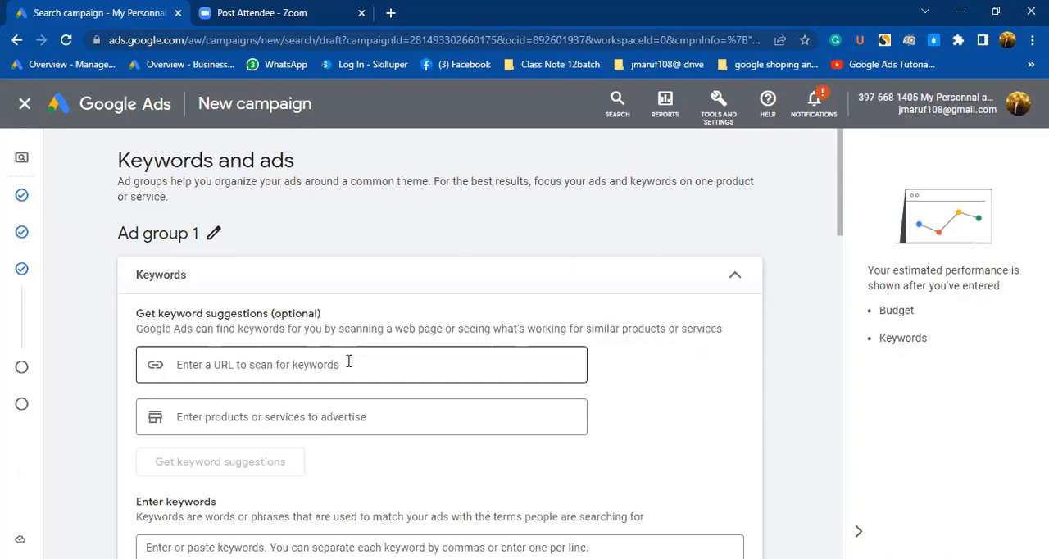
{"action": "scroll", "coordinate": [333, 358], "scroll_direction": "down", "scroll_amount": 10}
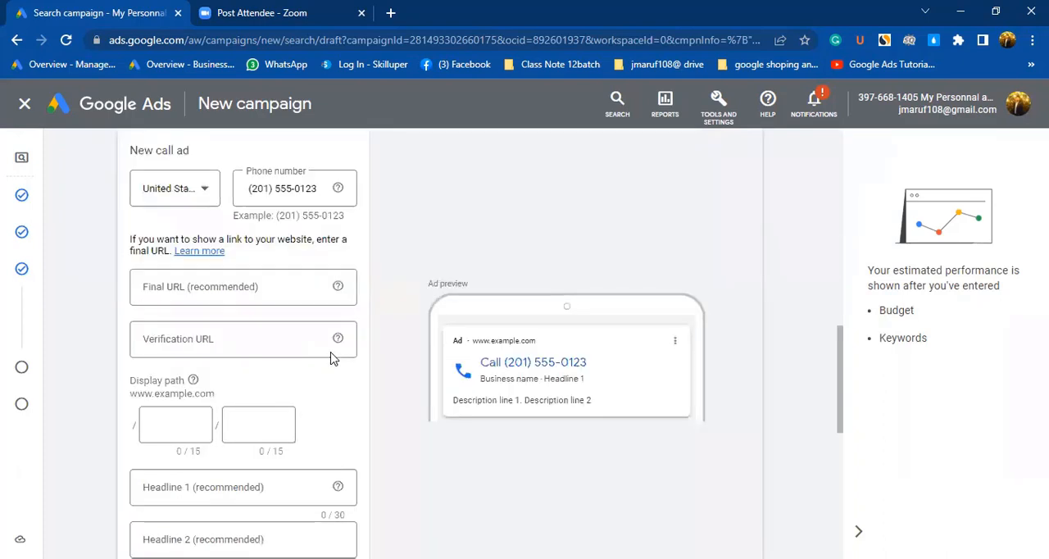
{"action": "scroll", "coordinate": [332, 358], "scroll_direction": "down", "scroll_amount": 1}
{"action": "scroll", "coordinate": [260, 358], "scroll_direction": "up", "scroll_amount": 10}
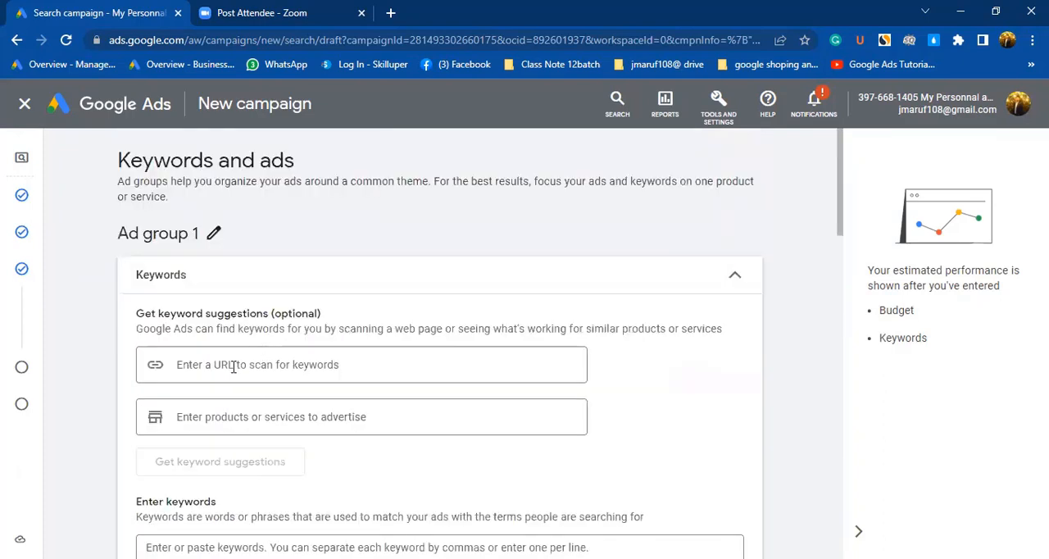
{"action": "left_click", "coordinate": [236, 364]}
{"action": "key", "text": "ctrl+v"}
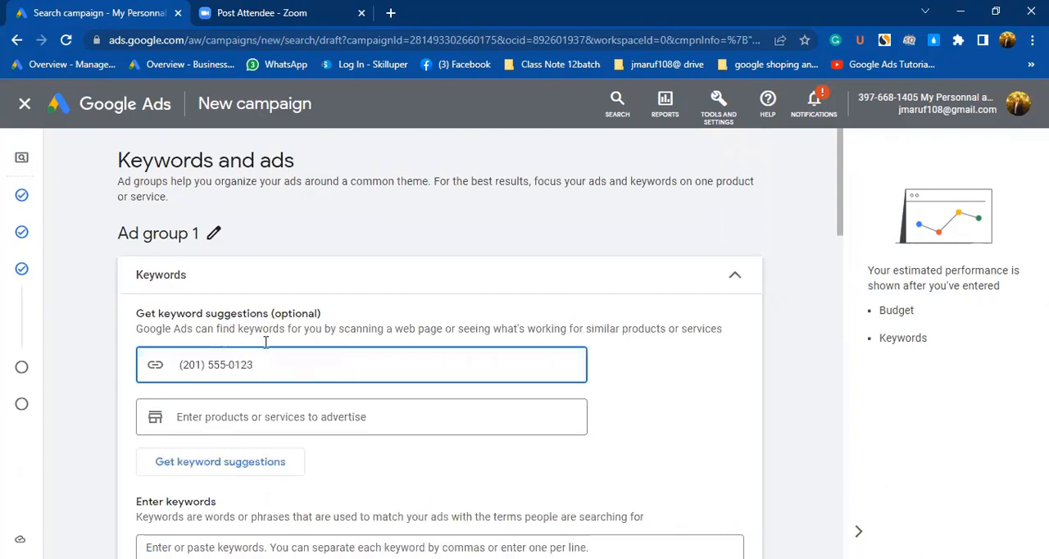
{"action": "left_click_drag", "start_coordinate": [260, 363], "coordinate": [156, 363]}
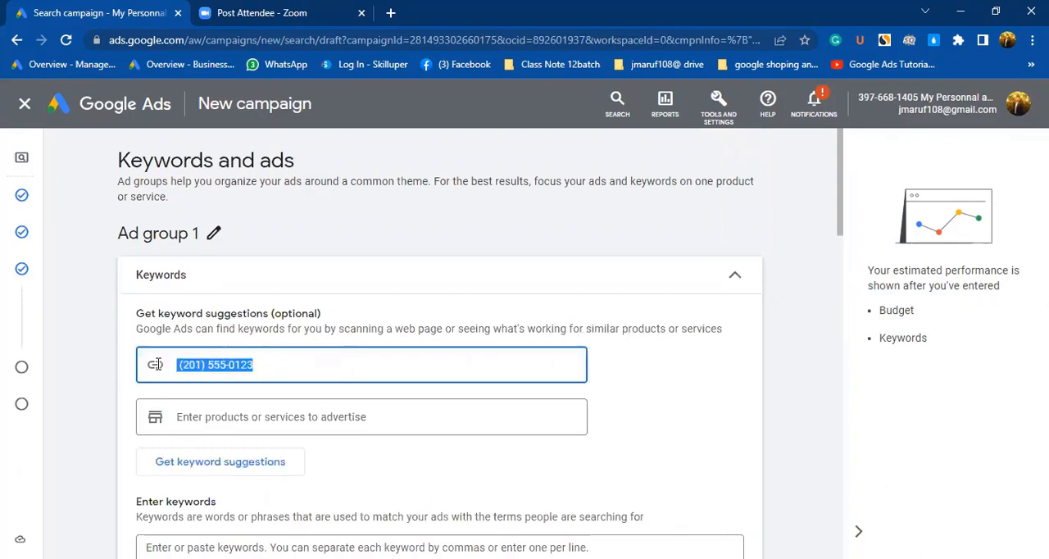
{"action": "key", "text": "BackSpace"}
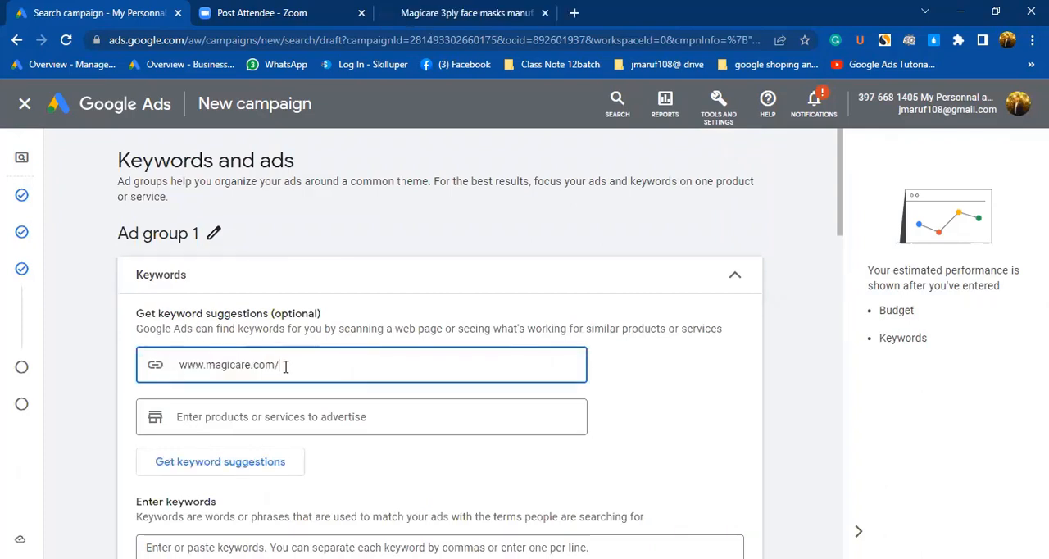
{"action": "key", "text": "BackSpace"}
{"action": "key", "text": "BackSpace"}
{"action": "type", "text": "m"}
{"action": "scroll", "coordinate": [219, 333], "scroll_direction": "down", "scroll_amount": 2}
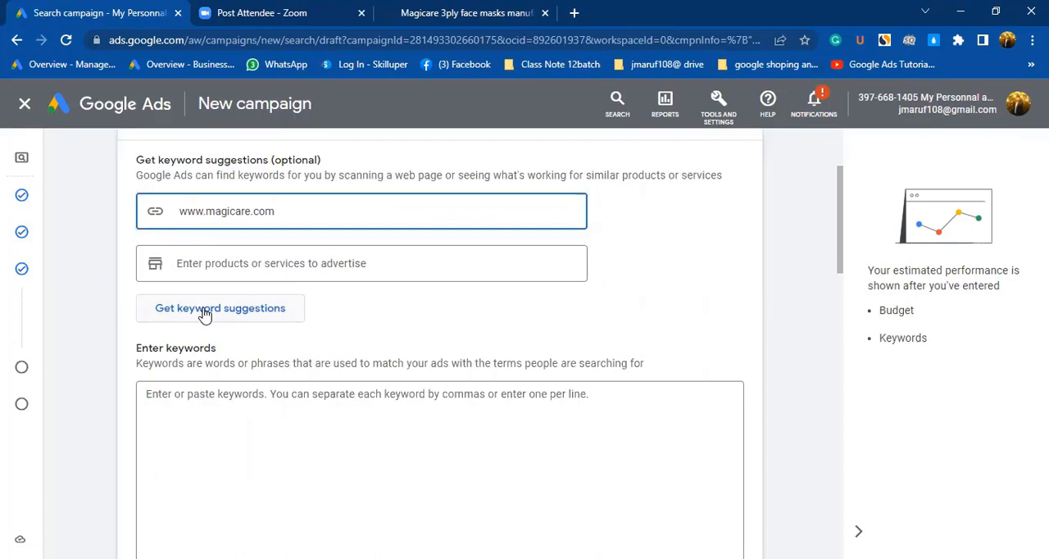
{"action": "left_click", "coordinate": [205, 317]}
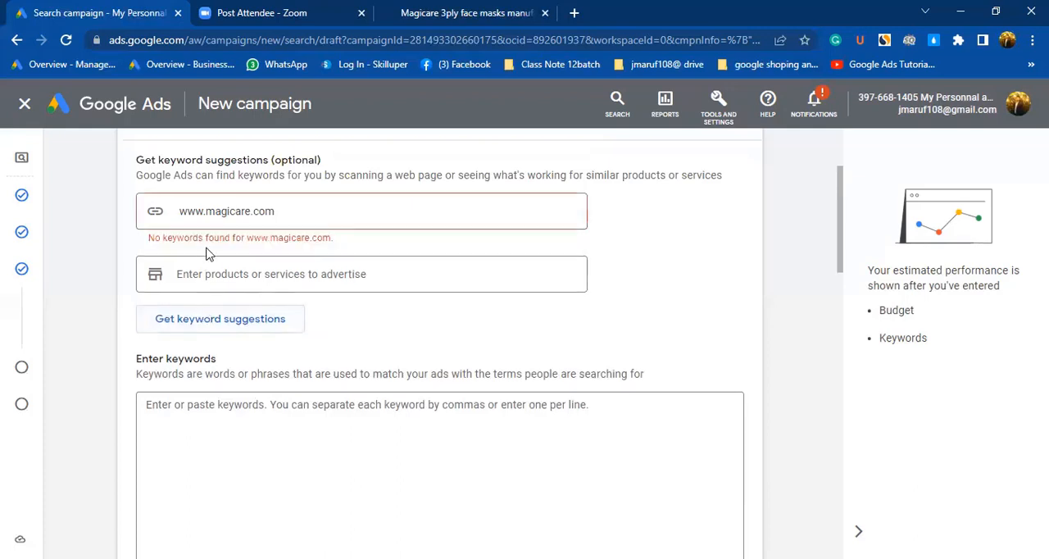
{"action": "scroll", "coordinate": [242, 312], "scroll_direction": "down", "scroll_amount": 2}
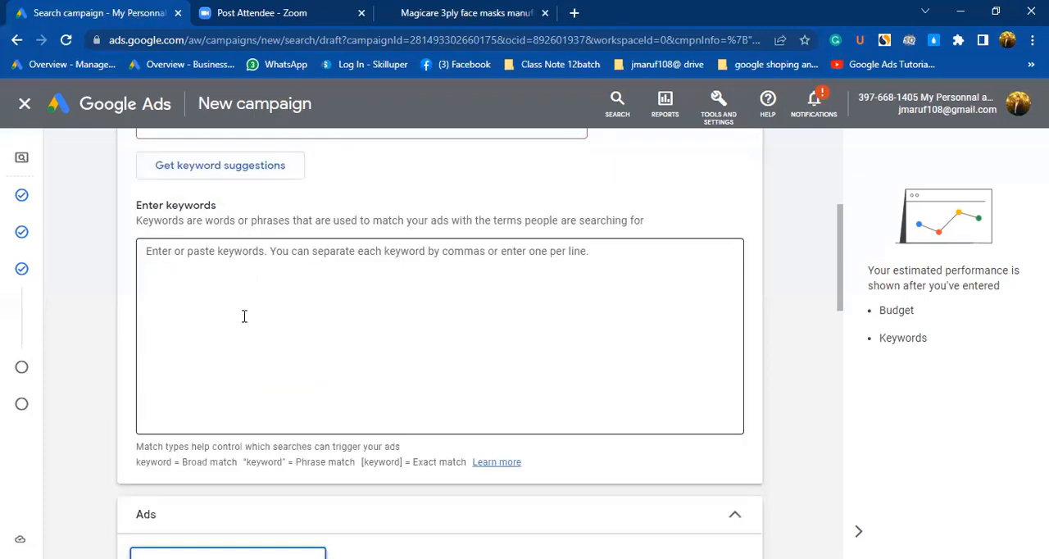
{"action": "scroll", "coordinate": [248, 327], "scroll_direction": "up", "scroll_amount": 1}
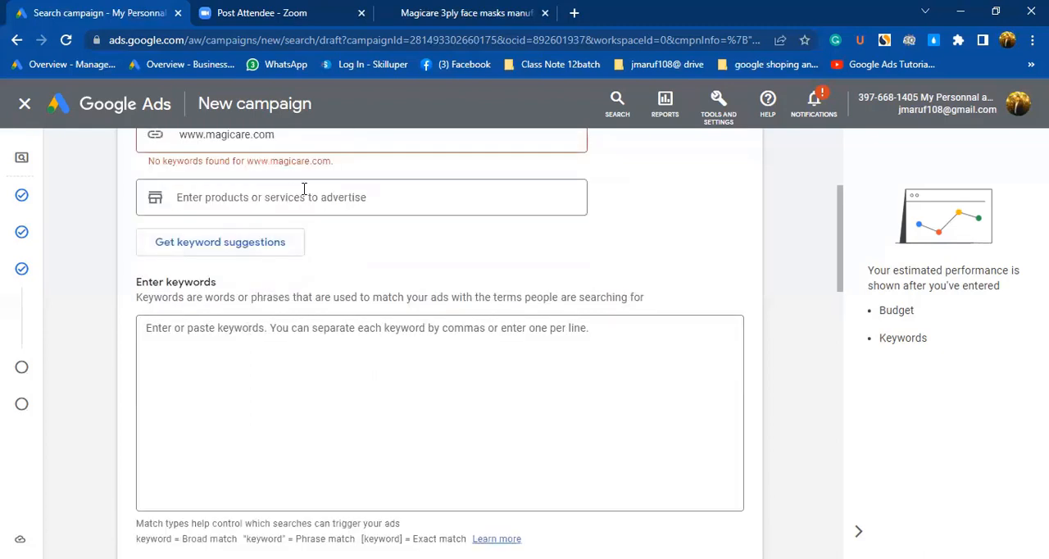
{"action": "scroll", "coordinate": [304, 189], "scroll_direction": "up", "scroll_amount": 1}
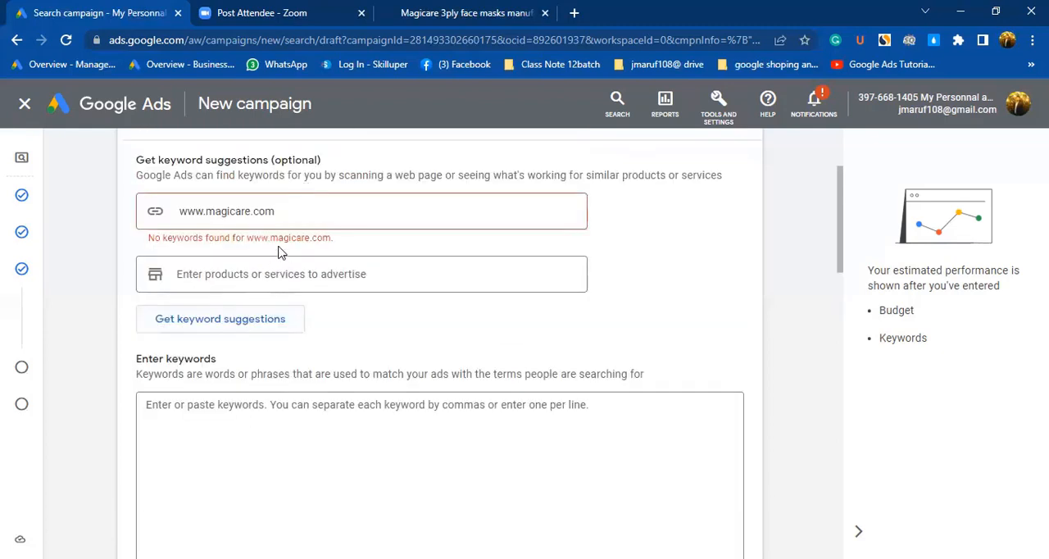
Shorten the page to scan to magicare.com and request keyword suggestions for the ad group.
{"action": "left_click_drag", "start_coordinate": [195, 210], "coordinate": [176, 213]}
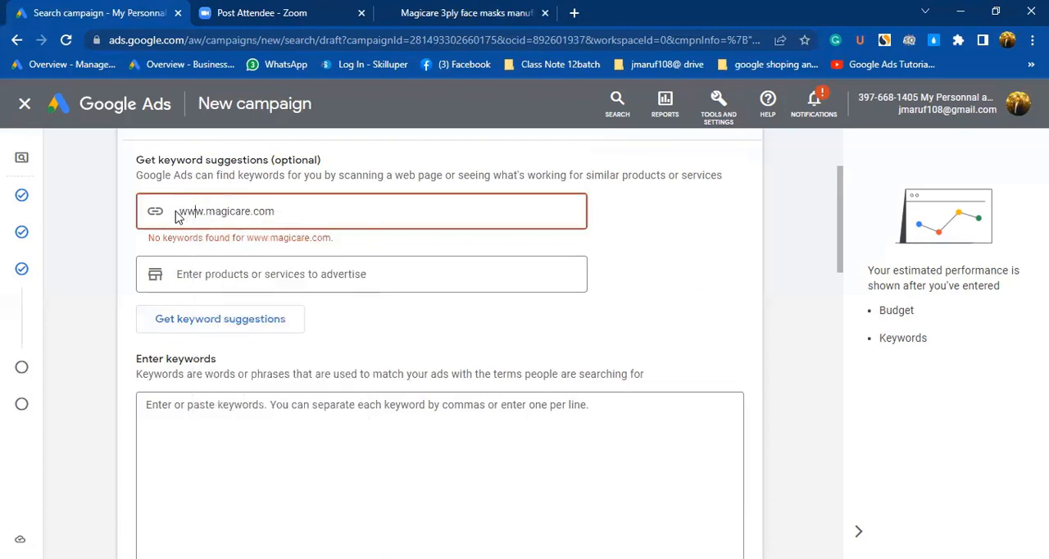
{"action": "left_click", "coordinate": [194, 211]}
{"action": "key", "text": "BackSpace"}
{"action": "key", "text": "BackSpace"}
{"action": "key", "text": "BackSpace"}
{"action": "key", "text": "BackSpace"}
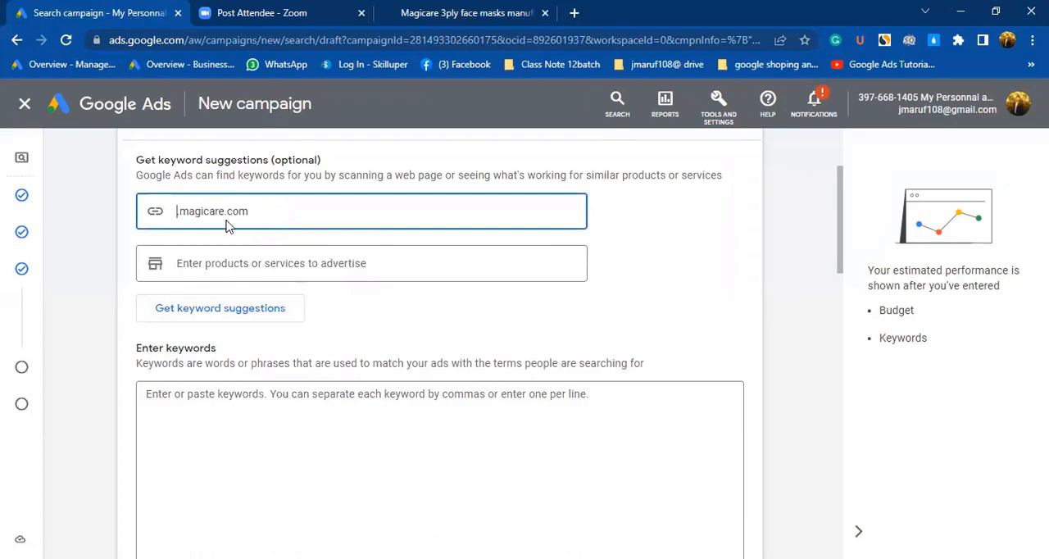
{"action": "key", "text": "BackSpace"}
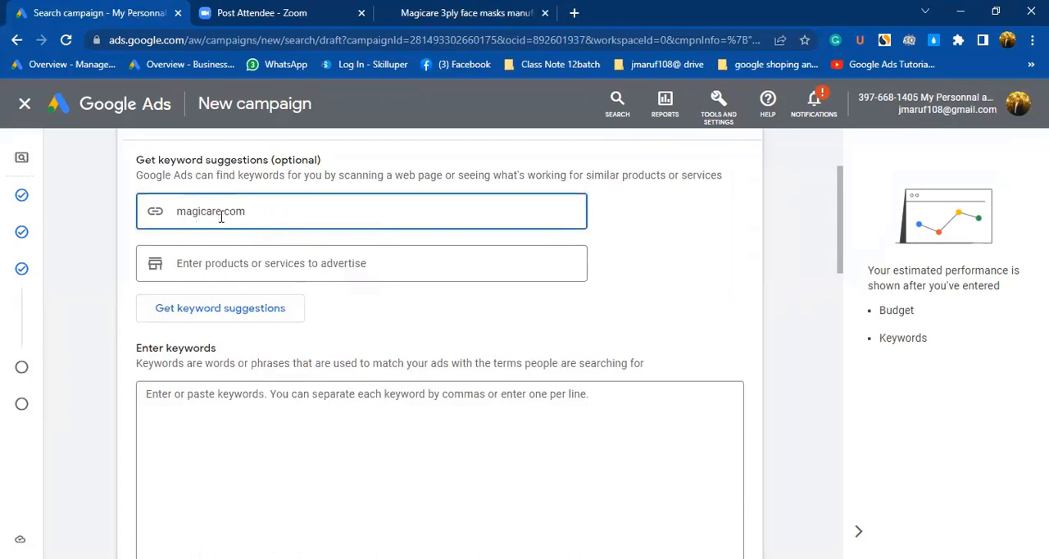
{"action": "left_click", "coordinate": [199, 312]}
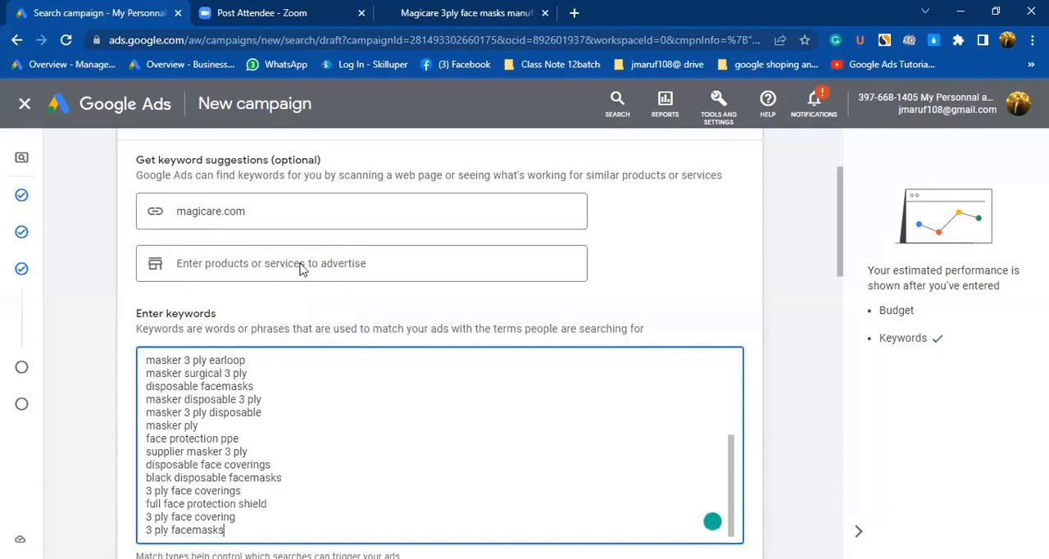
{"action": "scroll", "coordinate": [221, 397], "scroll_direction": "down", "scroll_amount": 1}
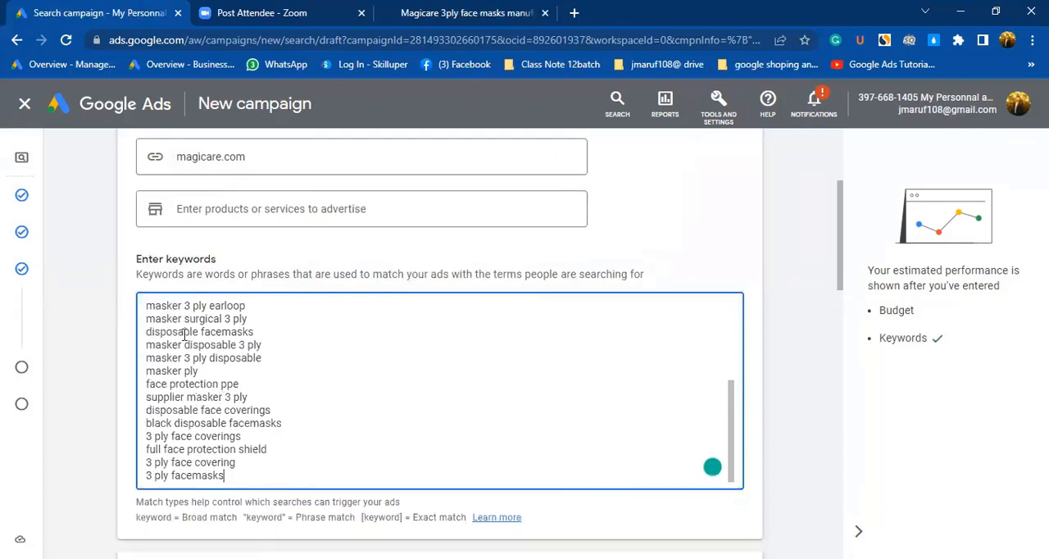
{"action": "scroll", "coordinate": [185, 334], "scroll_direction": "down", "scroll_amount": 2}
{"action": "scroll", "coordinate": [262, 352], "scroll_direction": "up", "scroll_amount": 2}
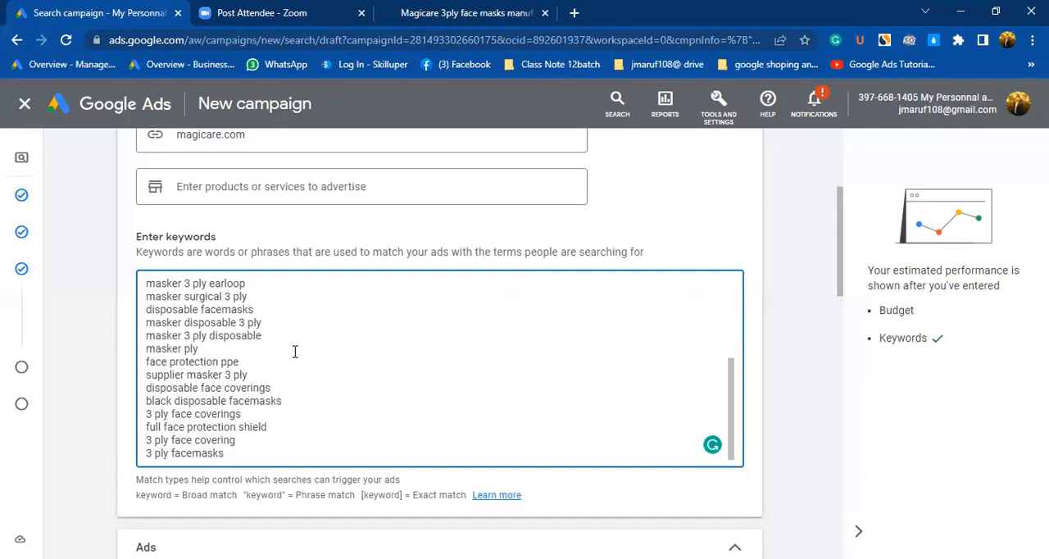
{"action": "scroll", "coordinate": [269, 336], "scroll_direction": "down", "scroll_amount": 2}
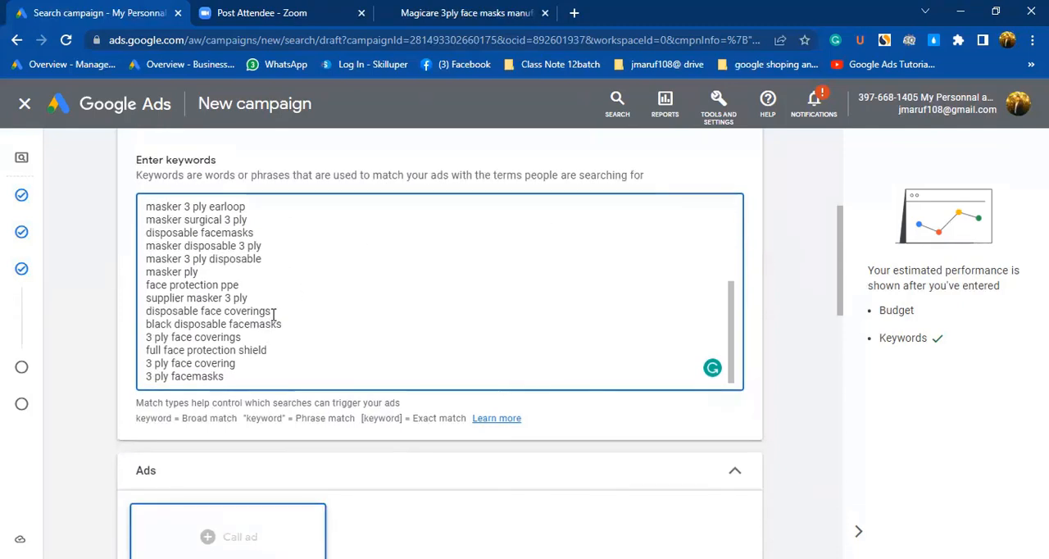
{"action": "scroll", "coordinate": [273, 328], "scroll_direction": "down", "scroll_amount": 3}
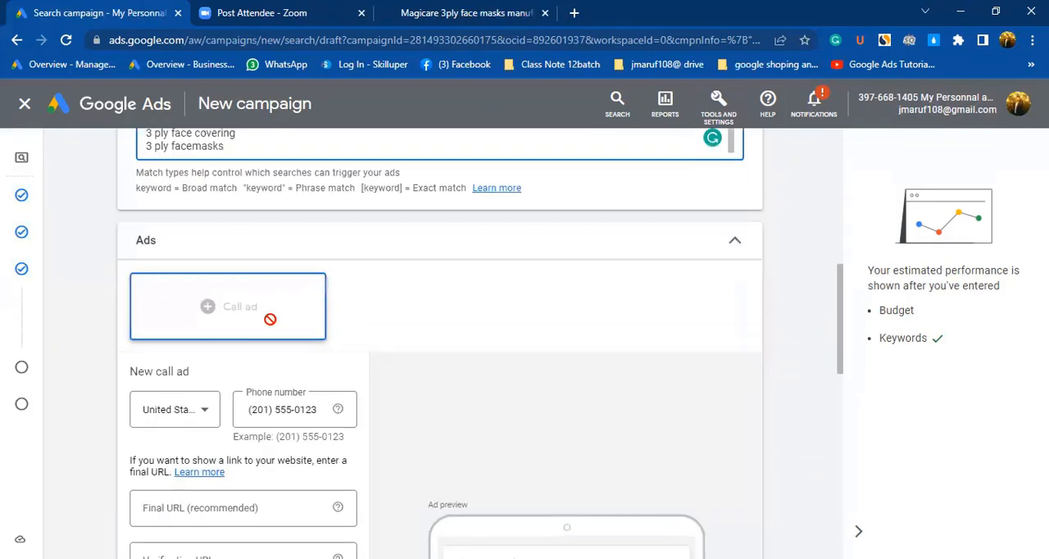
{"action": "scroll", "coordinate": [274, 316], "scroll_direction": "down", "scroll_amount": 3}
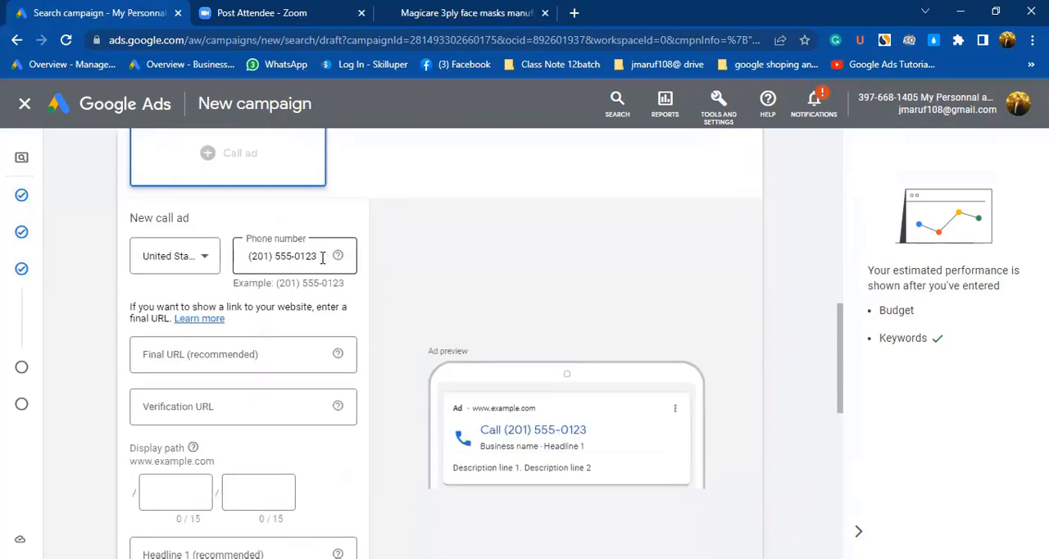
{"action": "left_click", "coordinate": [186, 354]}
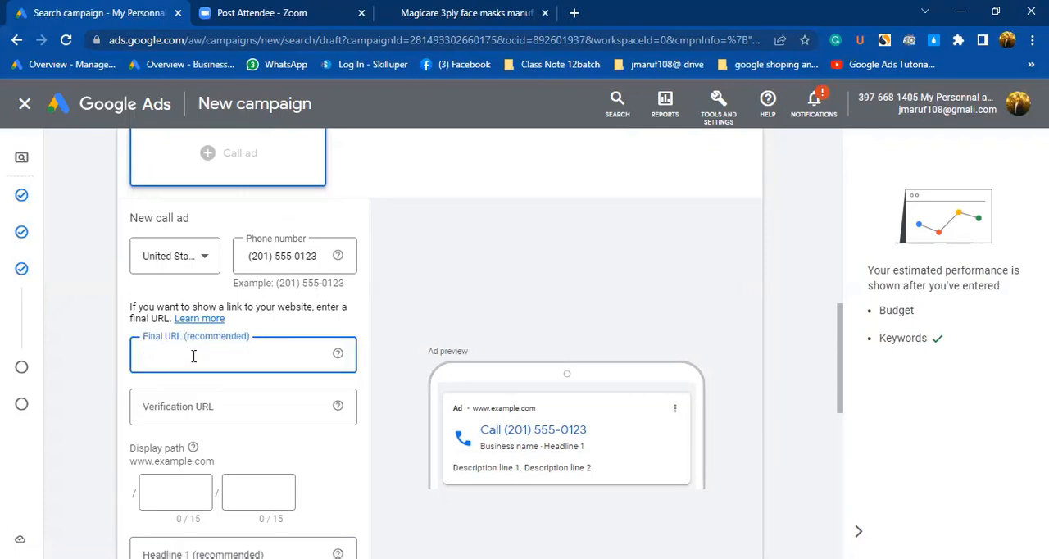
{"action": "scroll", "coordinate": [503, 390], "scroll_direction": "down", "scroll_amount": 1}
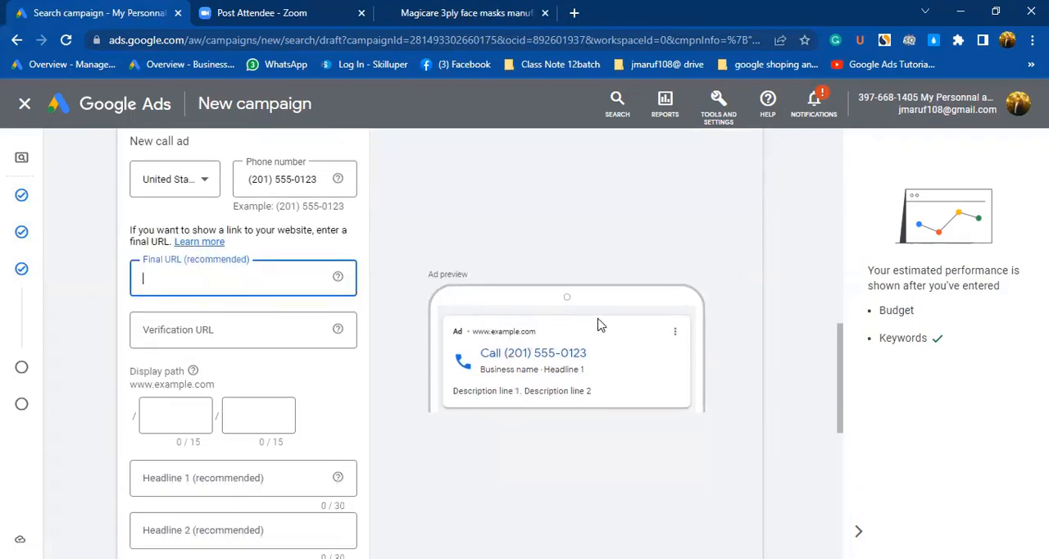
{"action": "scroll", "coordinate": [656, 279], "scroll_direction": "up", "scroll_amount": 4}
{"action": "scroll", "coordinate": [648, 291], "scroll_direction": "down", "scroll_amount": 5}
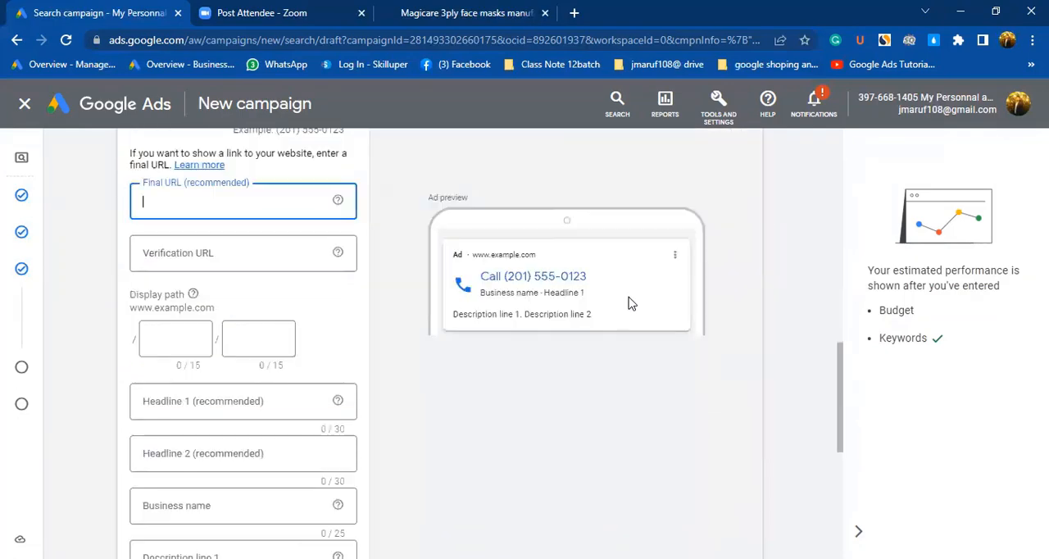
{"action": "left_click", "coordinate": [422, 16]}
{"action": "left_click", "coordinate": [309, 37]}
{"action": "key", "text": "ctrl+c"}
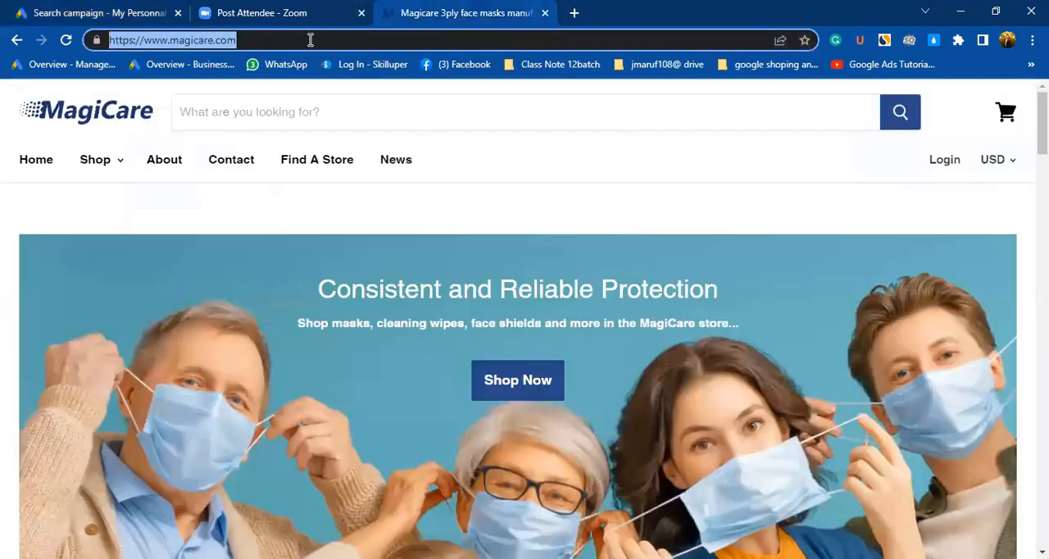
{"action": "left_click", "coordinate": [82, 15]}
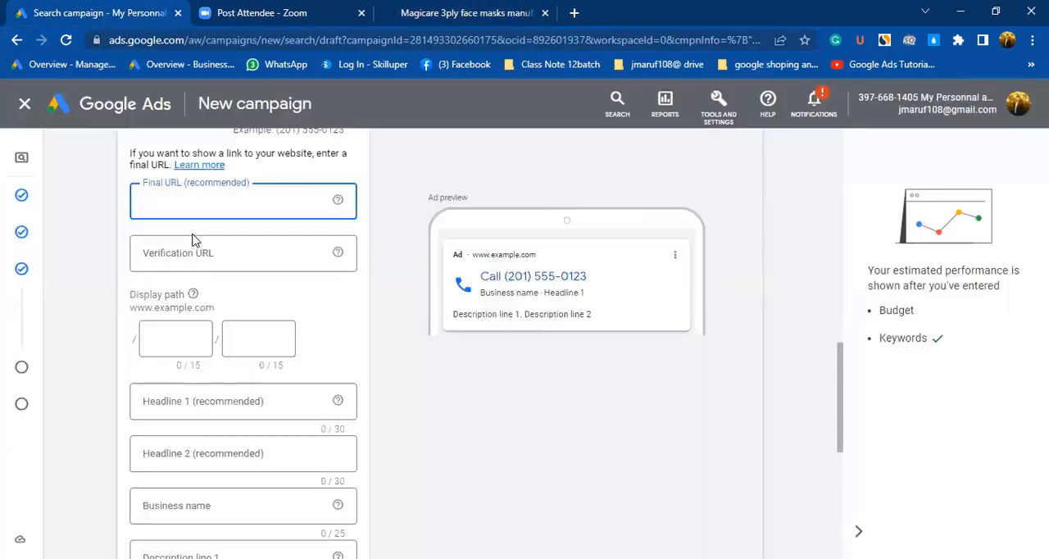
{"action": "key", "text": "ctrl+v"}
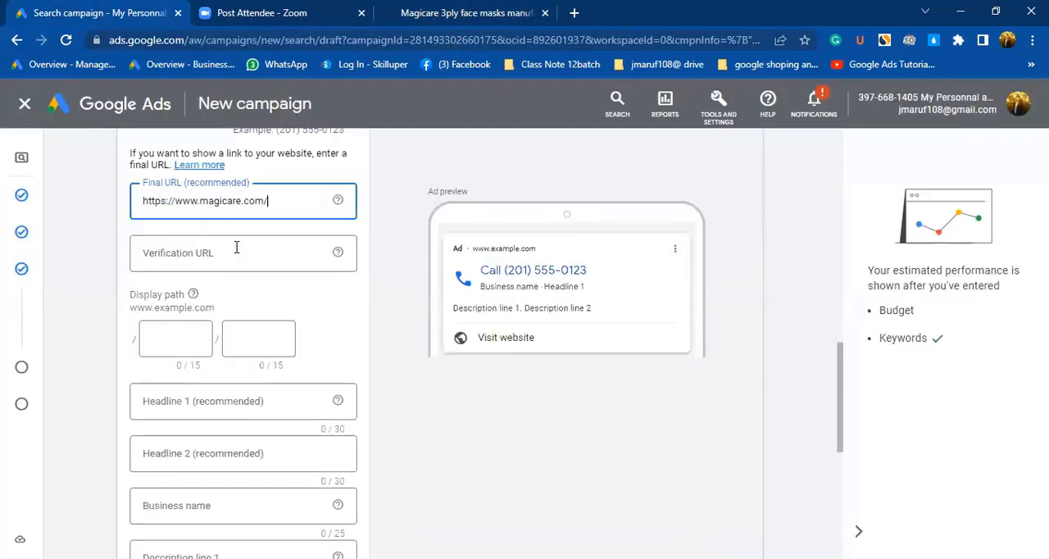
Paste the copied Magicare website address into the call ad's verification URL.
{"action": "left_click", "coordinate": [209, 253]}
{"action": "key", "text": "ctrl+v"}
{"action": "left_click", "coordinate": [209, 253]}
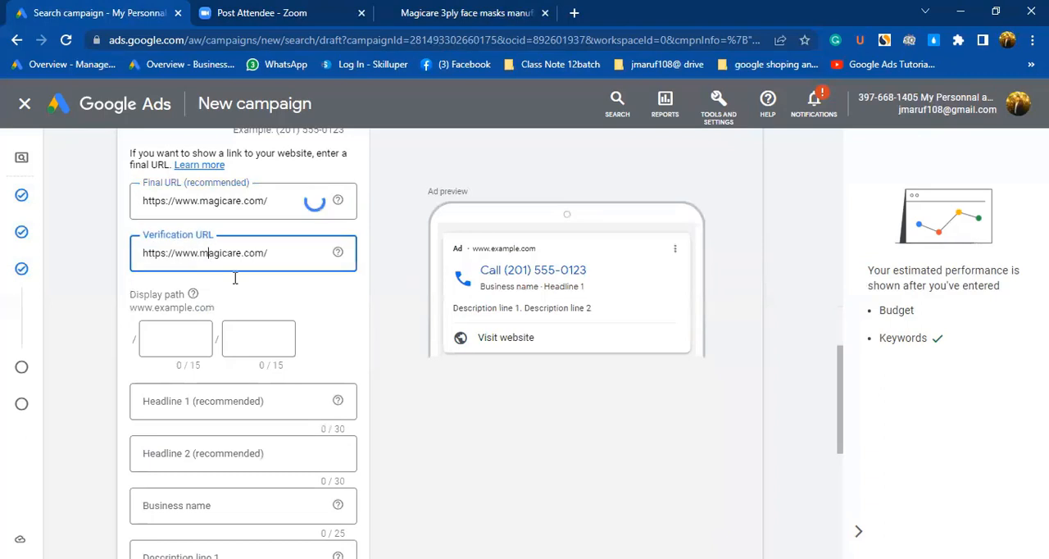
{"action": "key", "text": "ctrl+v"}
Review the ad group's scanned page, its suggested keywords and the call ad's URL settings.
{"action": "scroll", "coordinate": [259, 310], "scroll_direction": "up", "scroll_amount": 1}
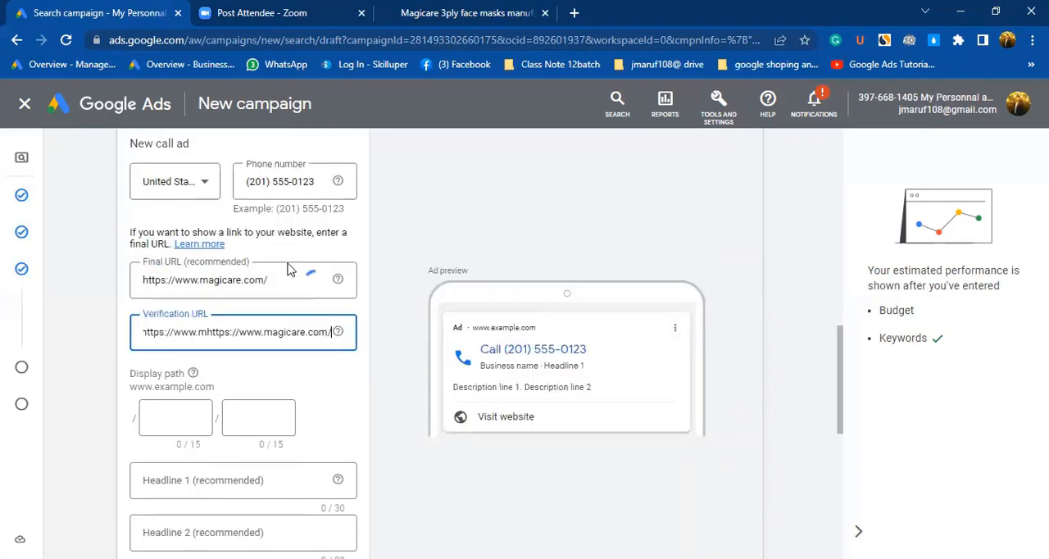
{"action": "scroll", "coordinate": [293, 270], "scroll_direction": "up", "scroll_amount": 5}
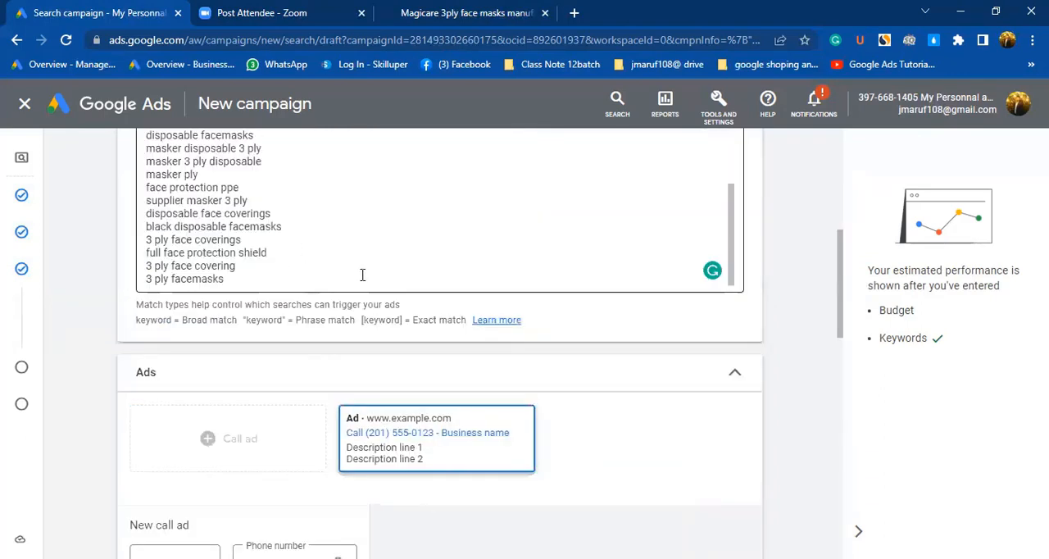
{"action": "scroll", "coordinate": [296, 279], "scroll_direction": "up", "scroll_amount": 3}
{"action": "scroll", "coordinate": [295, 283], "scroll_direction": "up", "scroll_amount": 6}
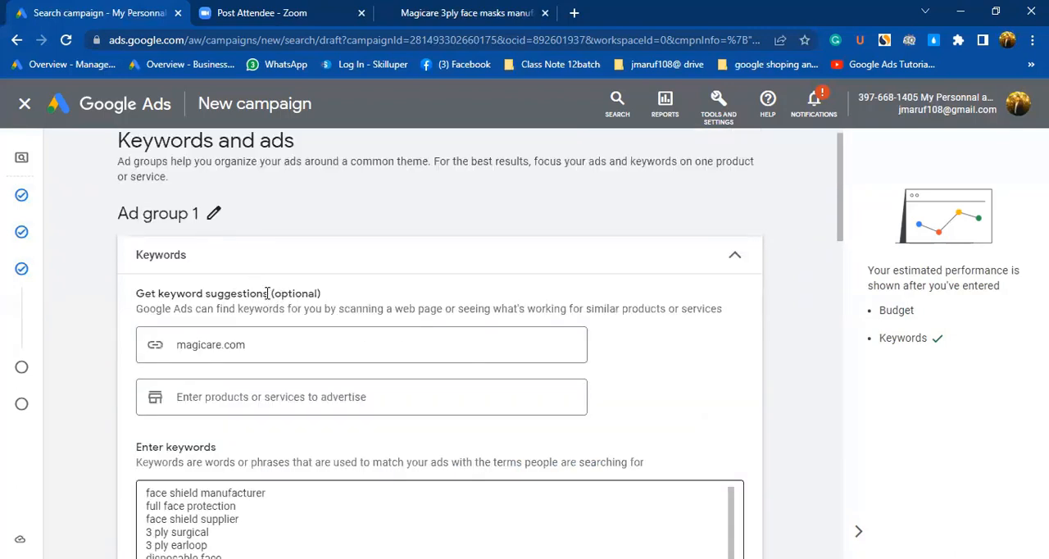
{"action": "scroll", "coordinate": [262, 346], "scroll_direction": "up", "scroll_amount": 1}
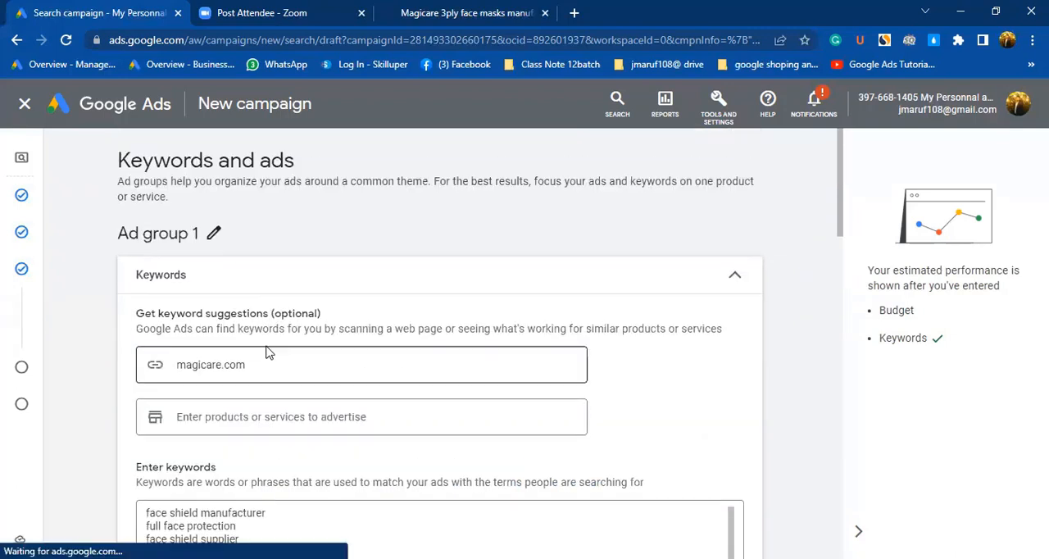
{"action": "left_click", "coordinate": [247, 373]}
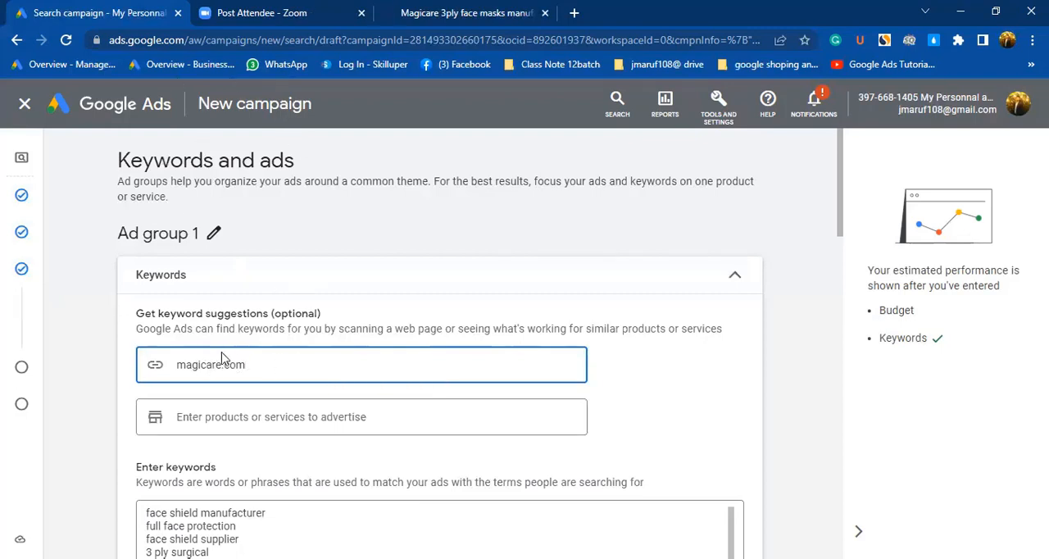
{"action": "scroll", "coordinate": [229, 369], "scroll_direction": "down", "scroll_amount": 5}
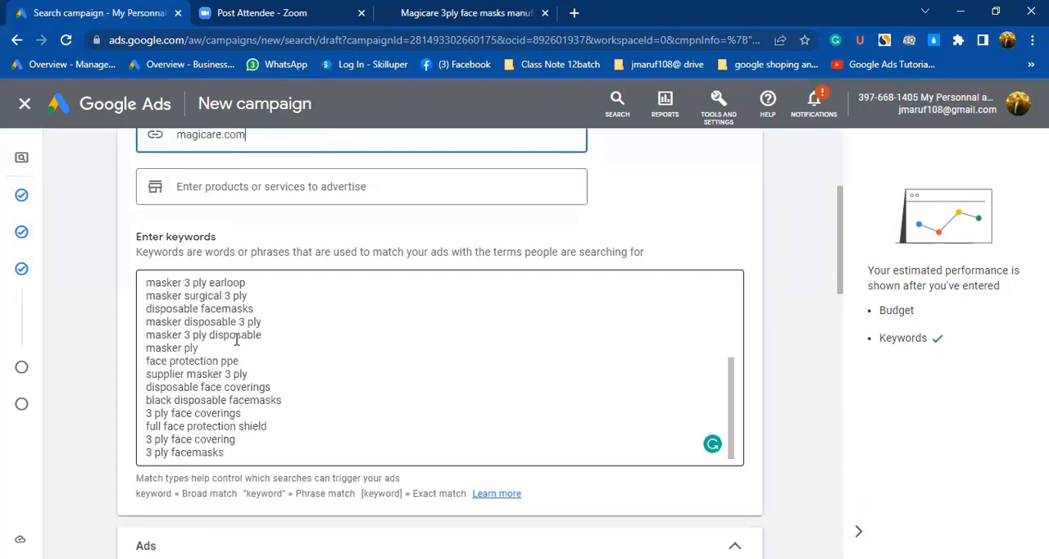
{"action": "scroll", "coordinate": [236, 340], "scroll_direction": "down", "scroll_amount": 3}
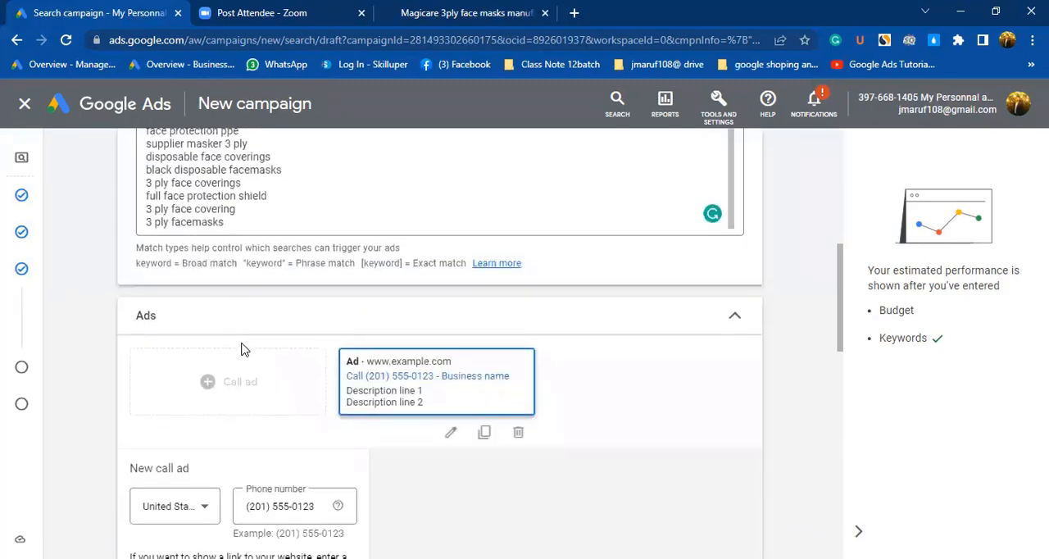
{"action": "scroll", "coordinate": [237, 349], "scroll_direction": "down", "scroll_amount": 3}
{"action": "scroll", "coordinate": [244, 352], "scroll_direction": "down", "scroll_amount": 2}
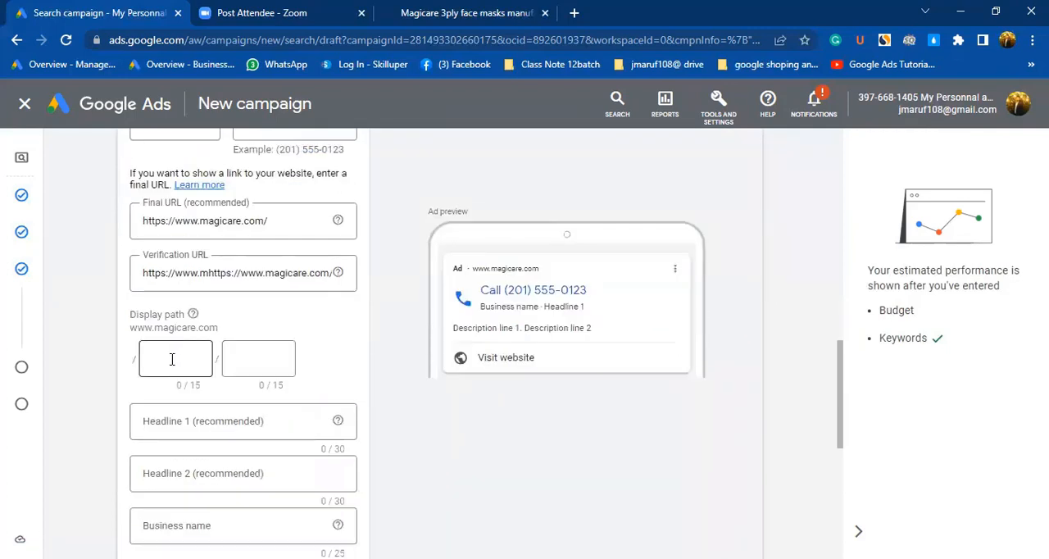
Enter Sefety as the first part of the call ad's display path.
{"action": "left_click", "coordinate": [172, 359]}
{"action": "type", "text": "s"}
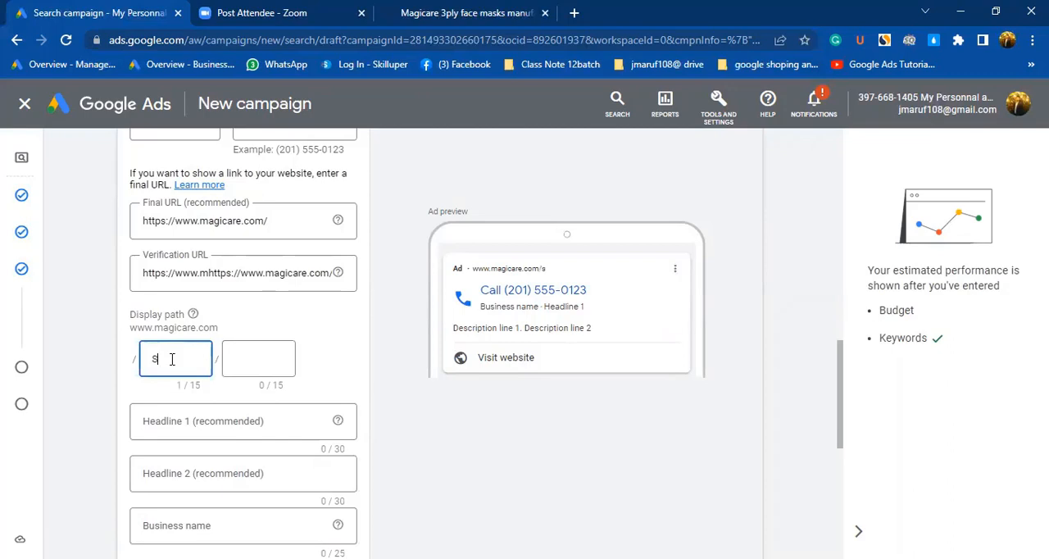
{"action": "type", "text": "ef"}
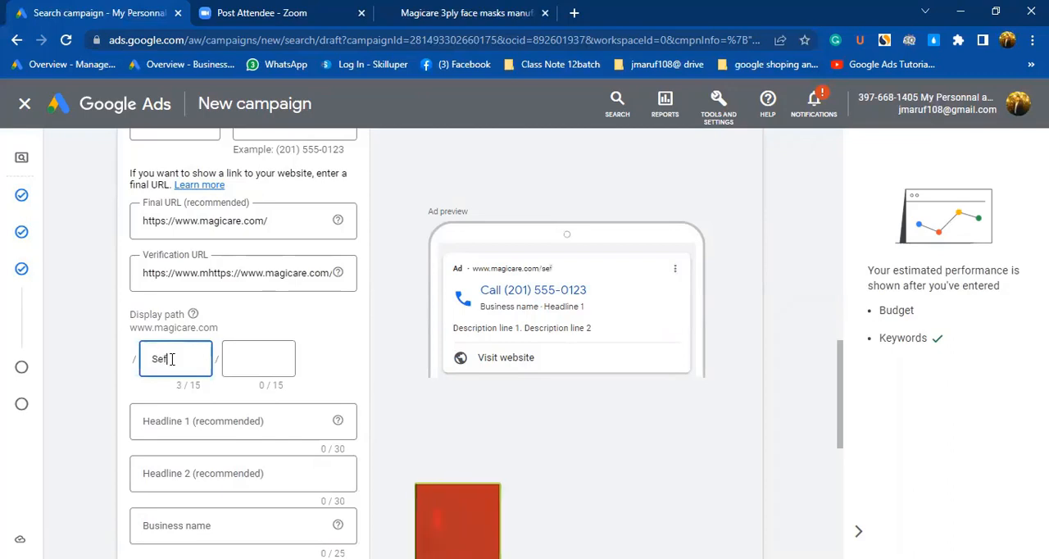
{"action": "type", "text": "ety"}
{"action": "left_click", "coordinate": [245, 359]}
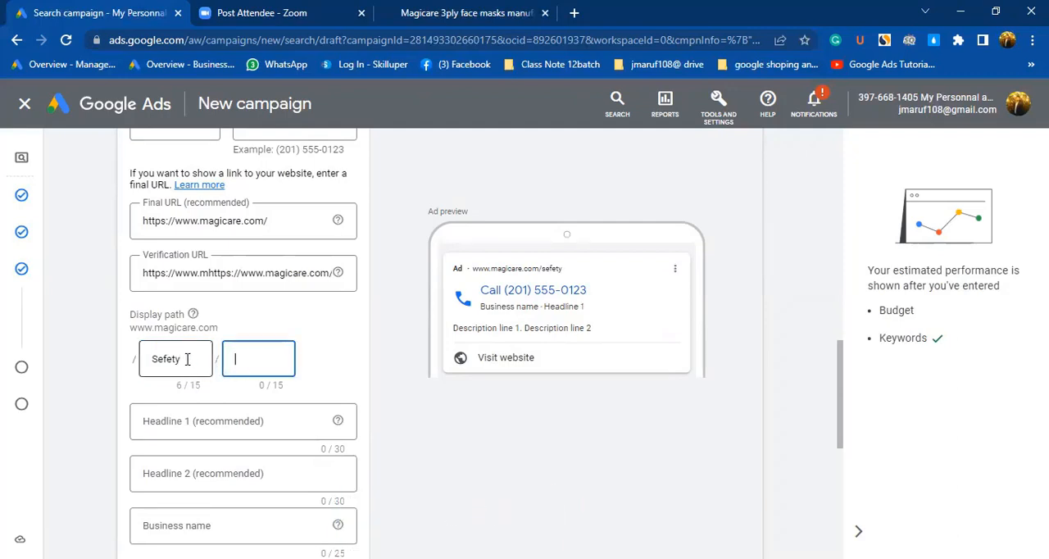
Set the two parts of the call ad's display path to Ambulance and service.
{"action": "left_click_drag", "start_coordinate": [151, 360], "coordinate": [180, 361]}
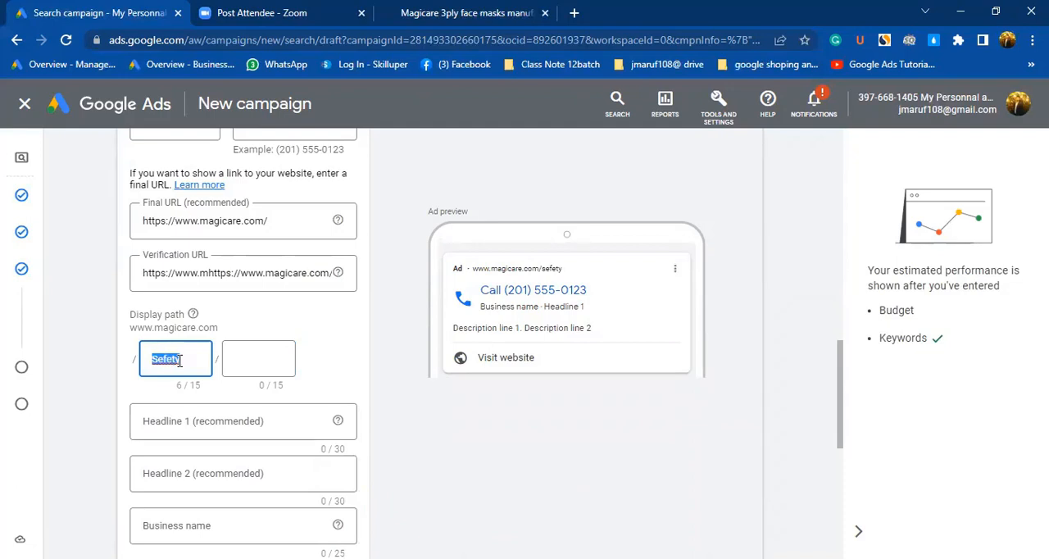
{"action": "type", "text": "Ambulancer"}
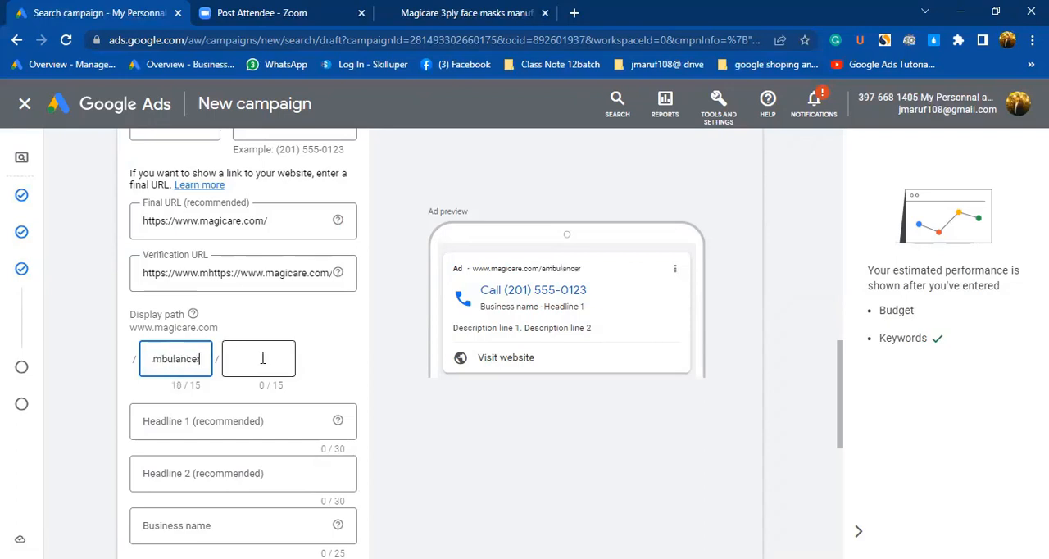
{"action": "left_click", "coordinate": [232, 361]}
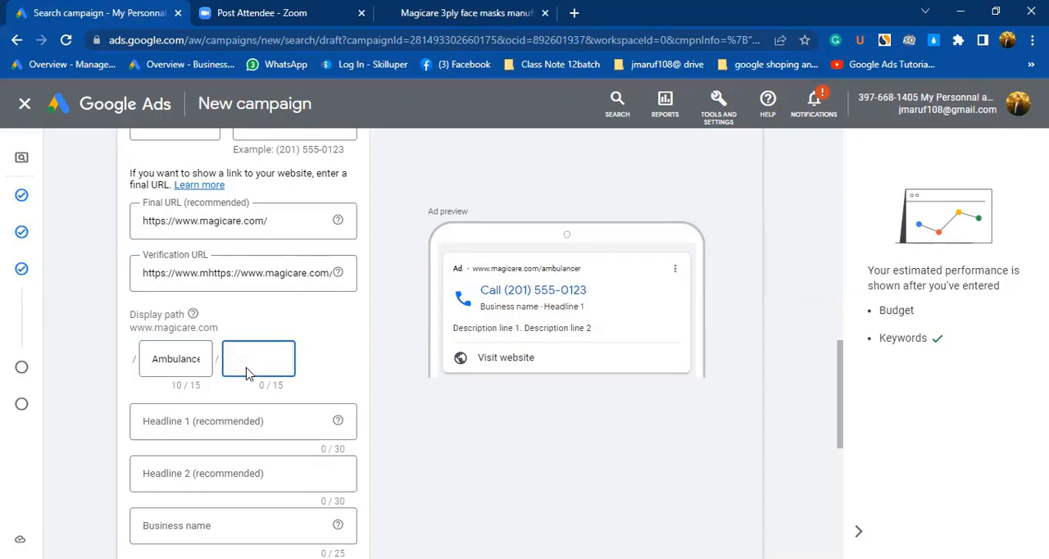
{"action": "type", "text": "service"}
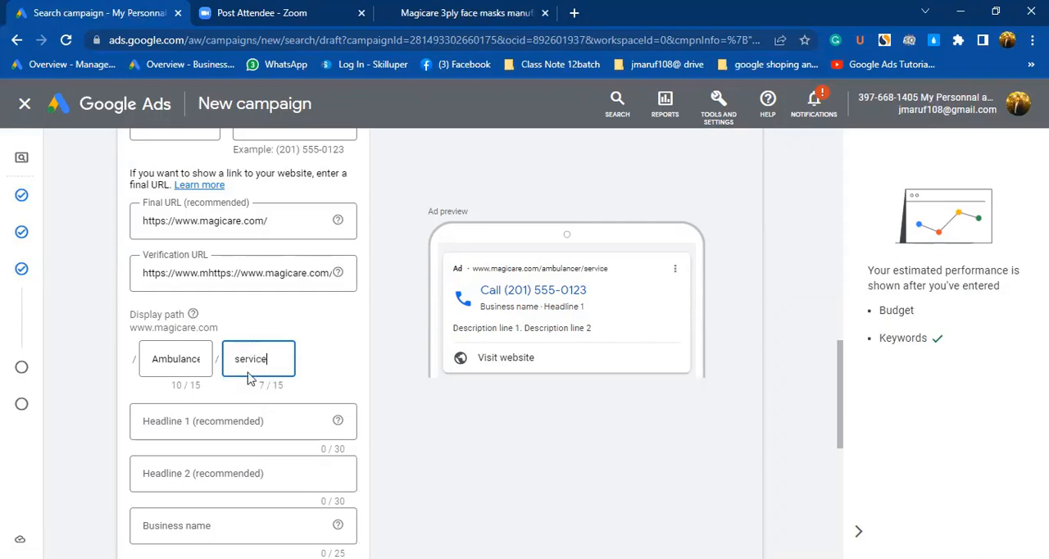
{"action": "left_click", "coordinate": [205, 365]}
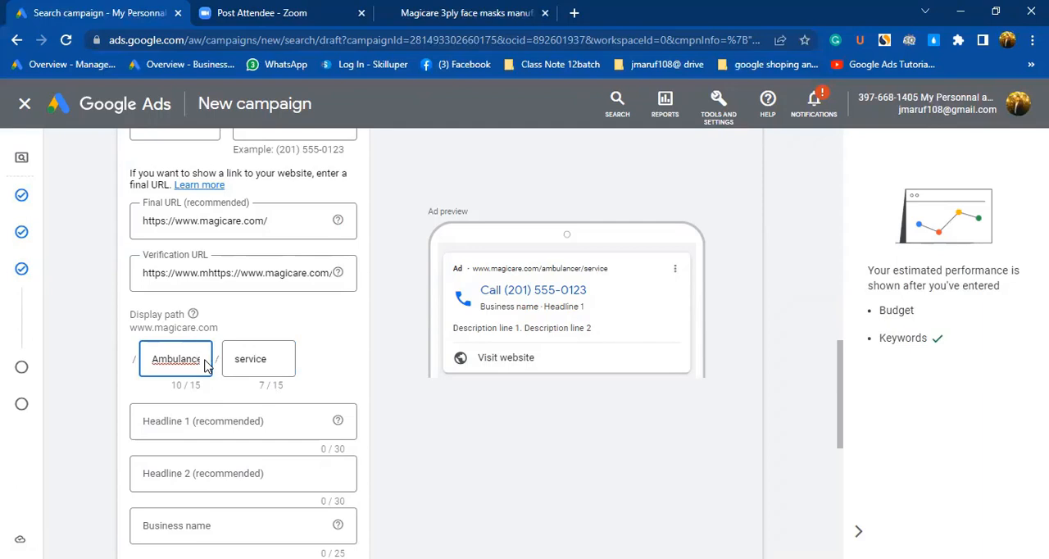
{"action": "key", "text": "Right"}
{"action": "key", "text": "Right"}
{"action": "key", "text": "BackSpace"}
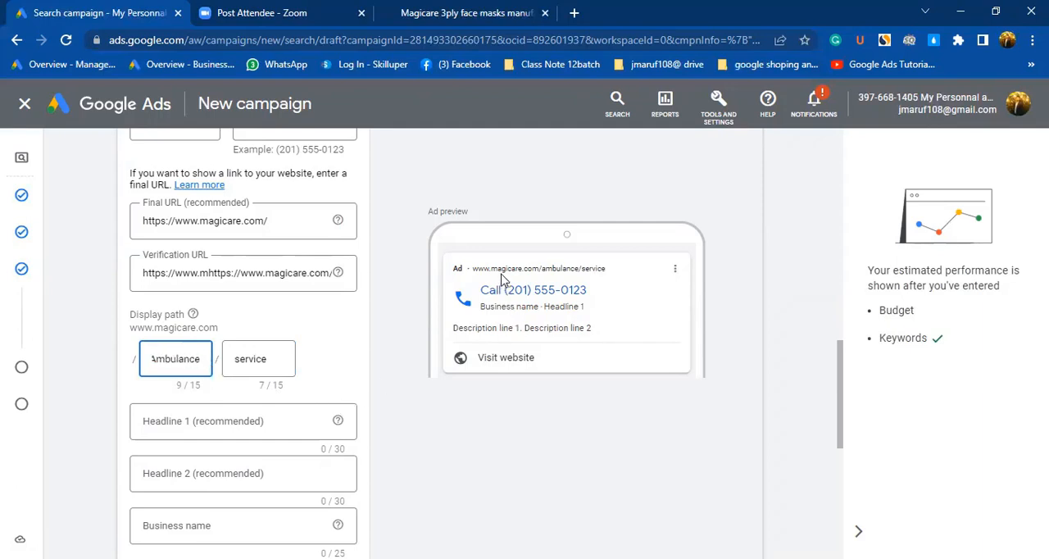
{"action": "scroll", "coordinate": [541, 270], "scroll_direction": "down", "scroll_amount": 1}
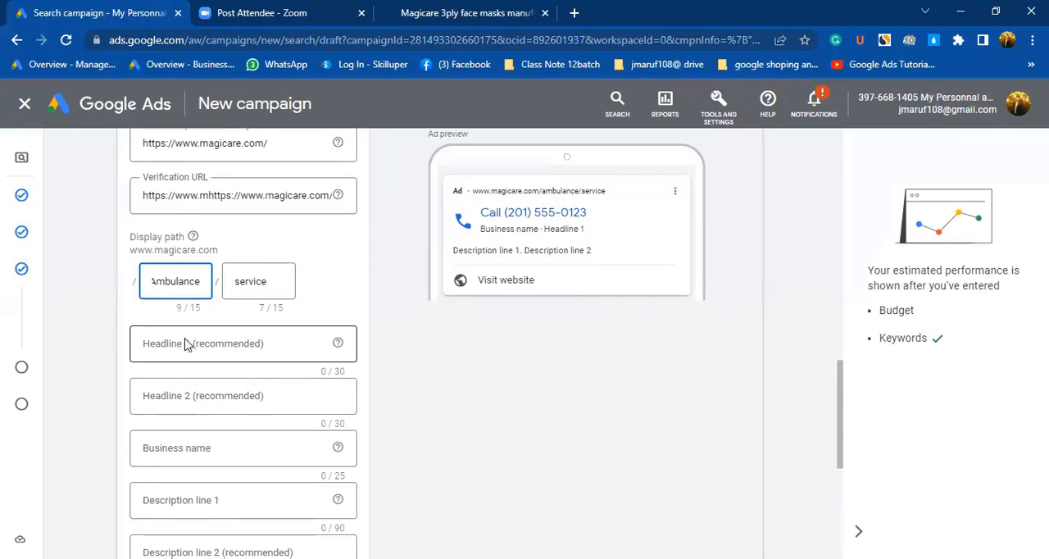
{"action": "scroll", "coordinate": [187, 343], "scroll_direction": "down", "scroll_amount": 2}
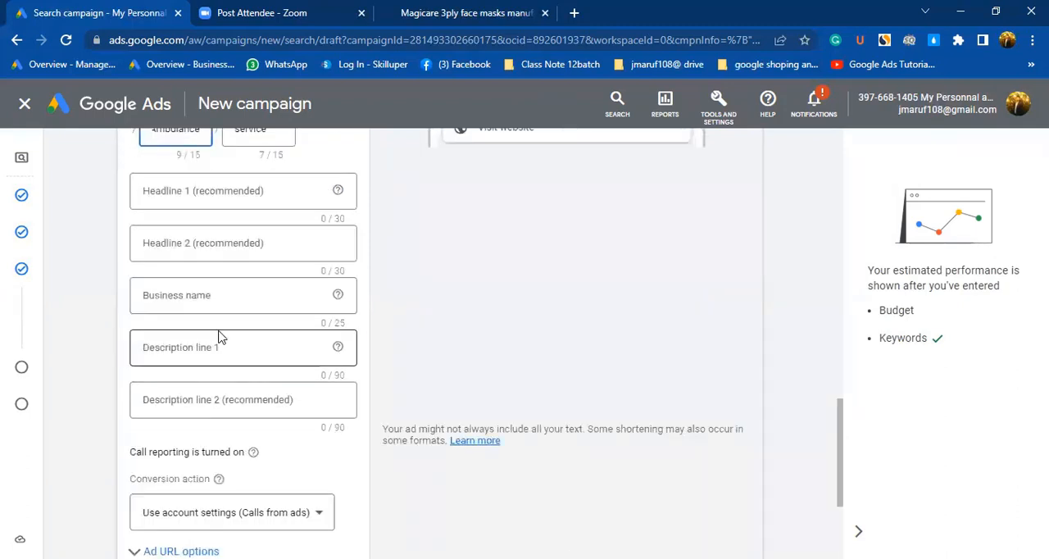
Set the call ad's first headline to "Emergency Ambulance Service".
{"action": "scroll", "coordinate": [221, 340], "scroll_direction": "down", "scroll_amount": 2}
{"action": "scroll", "coordinate": [222, 342], "scroll_direction": "up", "scroll_amount": 4}
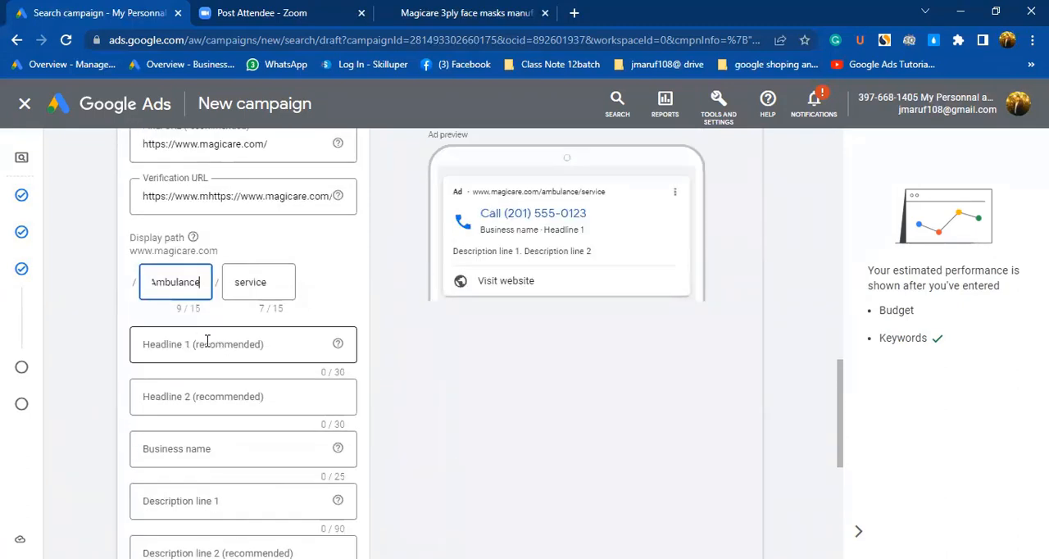
{"action": "scroll", "coordinate": [187, 385], "scroll_direction": "down", "scroll_amount": 1}
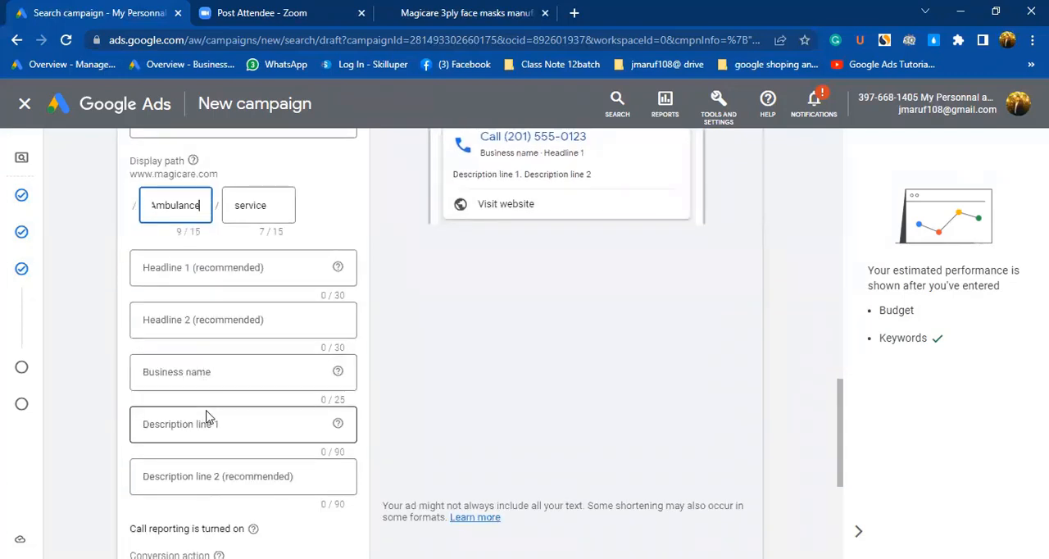
{"action": "scroll", "coordinate": [205, 419], "scroll_direction": "down", "scroll_amount": 1}
{"action": "scroll", "coordinate": [210, 402], "scroll_direction": "down", "scroll_amount": 1}
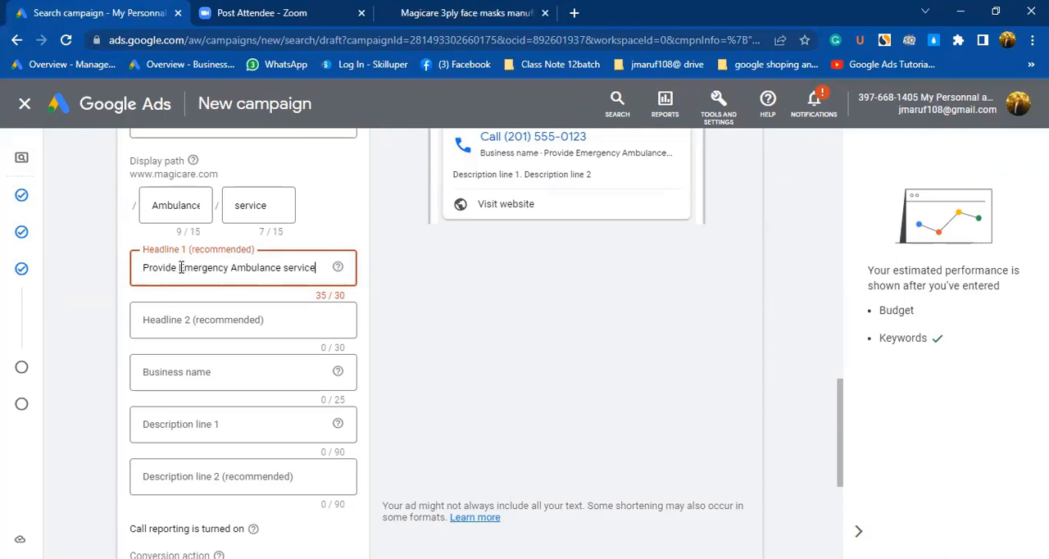
{"action": "left_click_drag", "start_coordinate": [179, 268], "coordinate": [141, 276]}
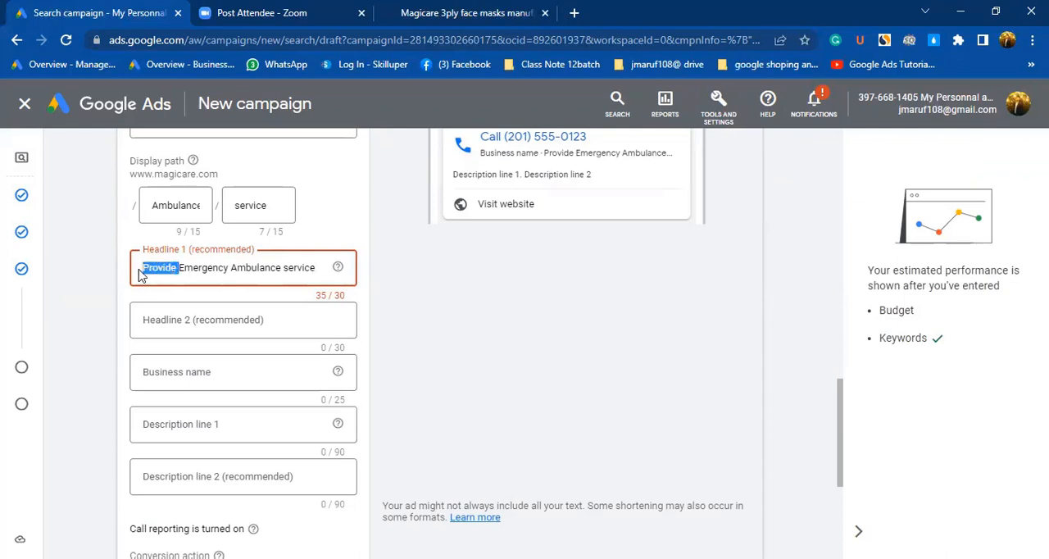
{"action": "key", "text": "BackSpace"}
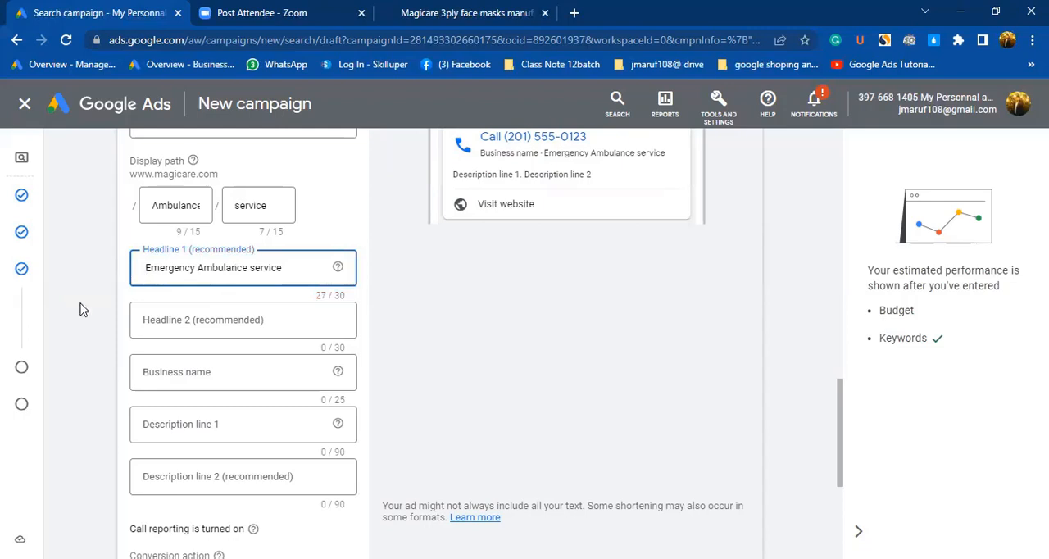
{"action": "key", "text": "BackSpace"}
{"action": "left_click", "coordinate": [252, 268]}
{"action": "key", "text": "BackSpace"}
{"action": "type", "text": "S"}
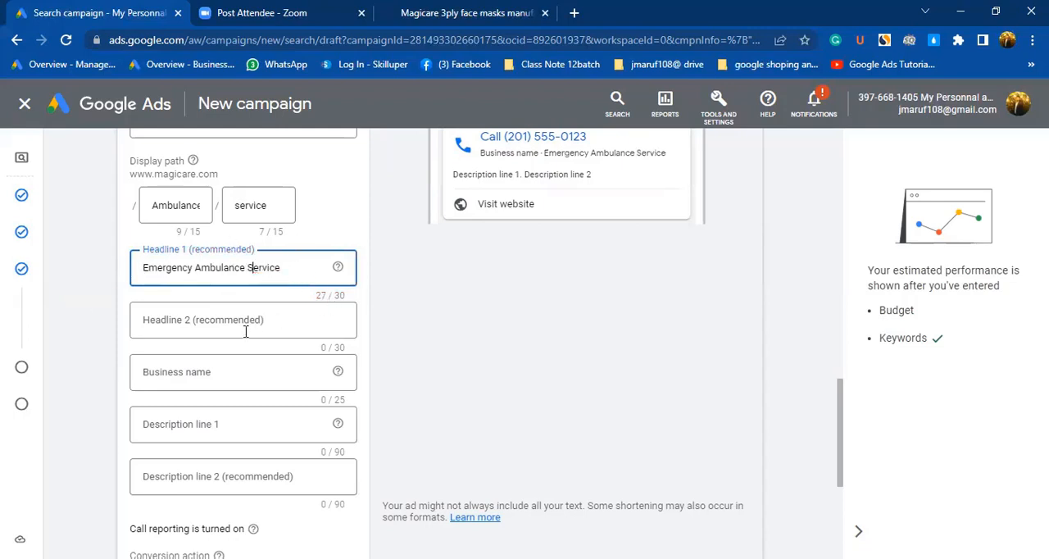
Set the call ad's second headline to "24 Hours Service".
{"action": "left_click", "coordinate": [183, 321]}
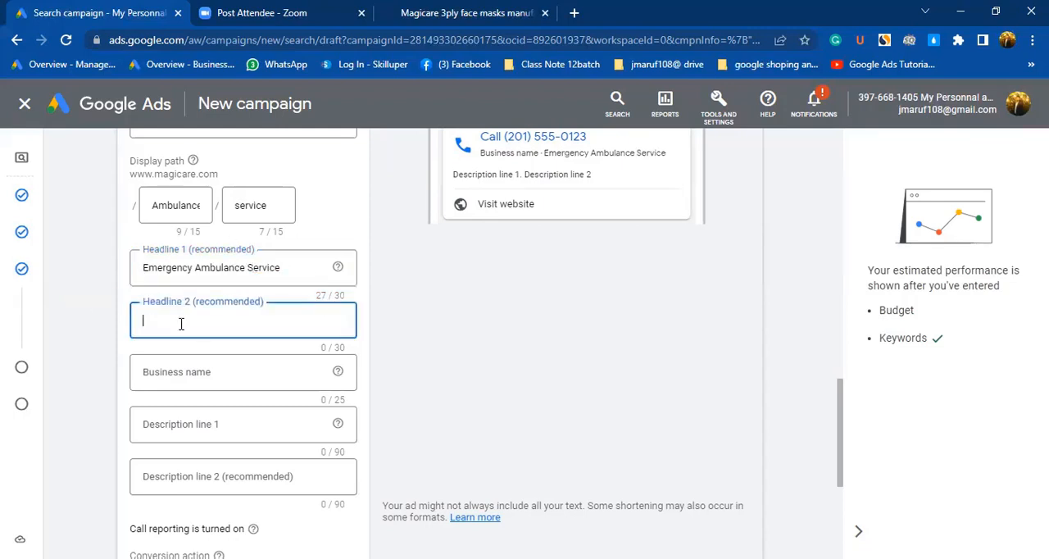
{"action": "type", "text": "24/7"}
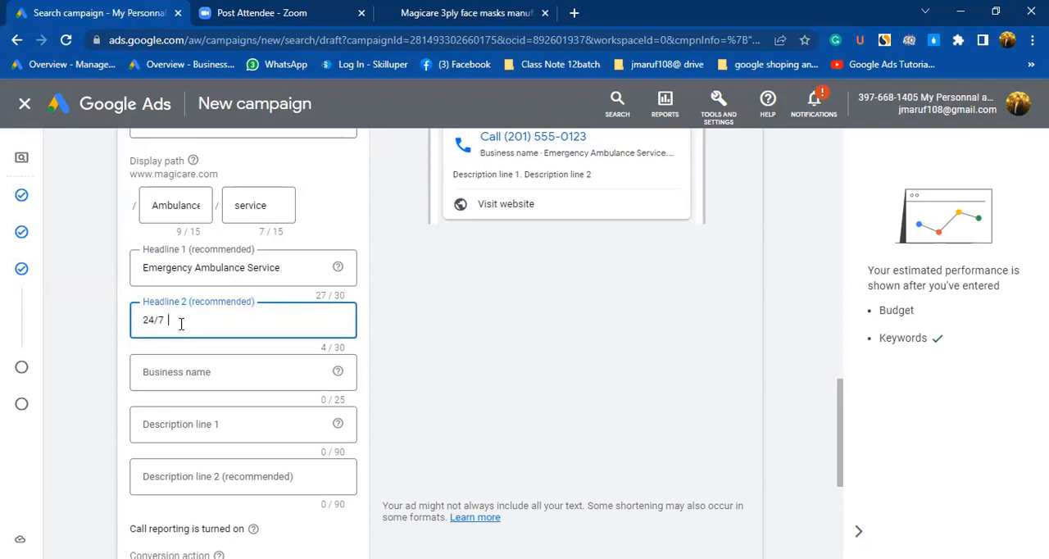
{"action": "type", "text": "  Service"}
{"action": "key", "text": "Left"}
{"action": "key", "text": "Left"}
{"action": "key", "text": "Left"}
{"action": "key", "text": "Left"}
{"action": "key", "text": "Left"}
{"action": "key", "text": "BackSpace"}
{"action": "type", "text": "e"}
{"action": "left_click_drag", "start_coordinate": [180, 323], "coordinate": [156, 324]}
{"action": "left_click", "coordinate": [213, 325]}
{"action": "left_click", "coordinate": [173, 321]}
{"action": "key", "text": "BackSpace"}
{"action": "key", "text": "BackSpace"}
{"action": "key", "text": "BackSpace"}
{"action": "type", "text": "Hours"}
Extend the second headline to "24 Hours Service Provide" and check it in the ad preview.
{"action": "left_click", "coordinate": [212, 370]}
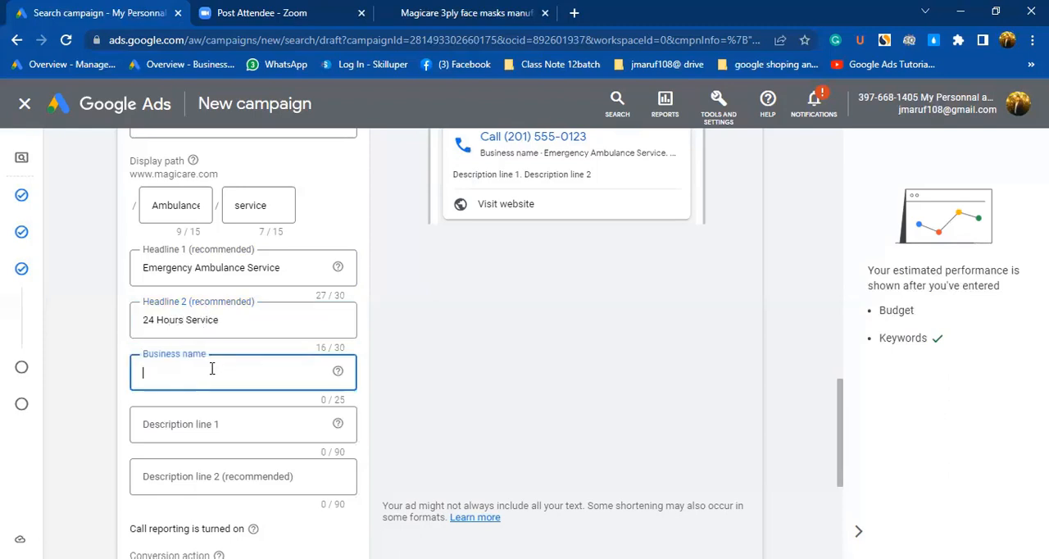
{"action": "left_click", "coordinate": [230, 320]}
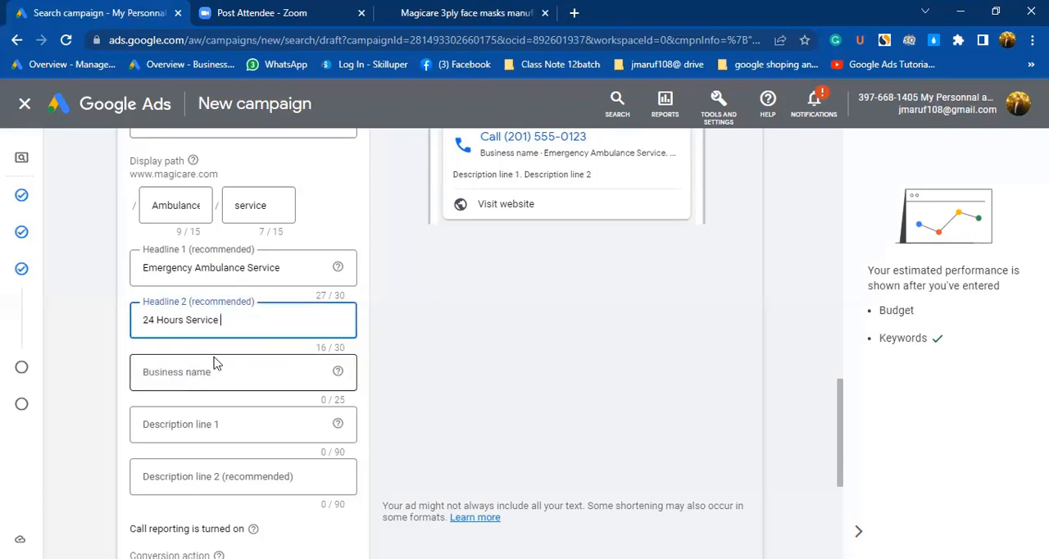
{"action": "type", "text": "Provide"}
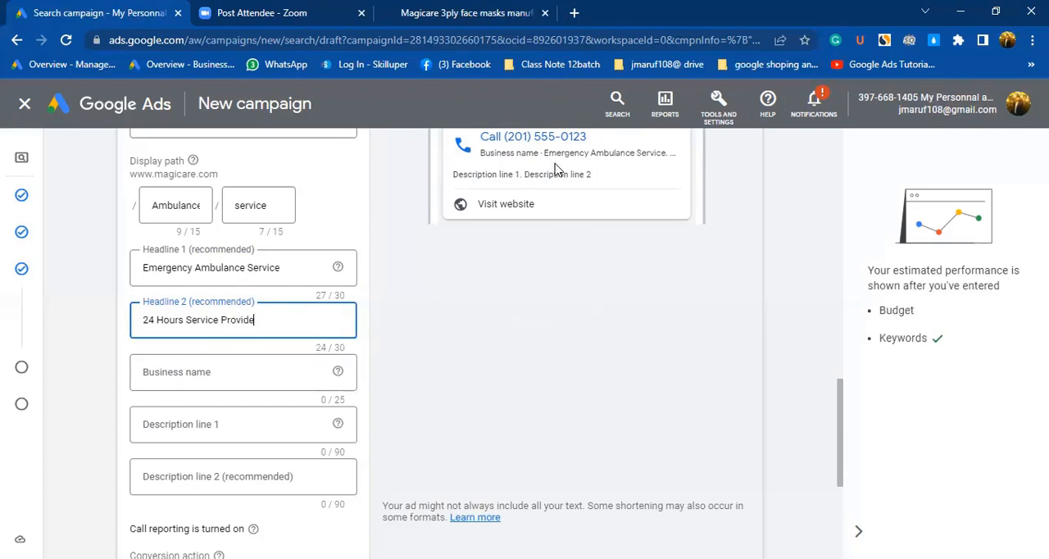
{"action": "scroll", "coordinate": [622, 166], "scroll_direction": "up", "scroll_amount": 2}
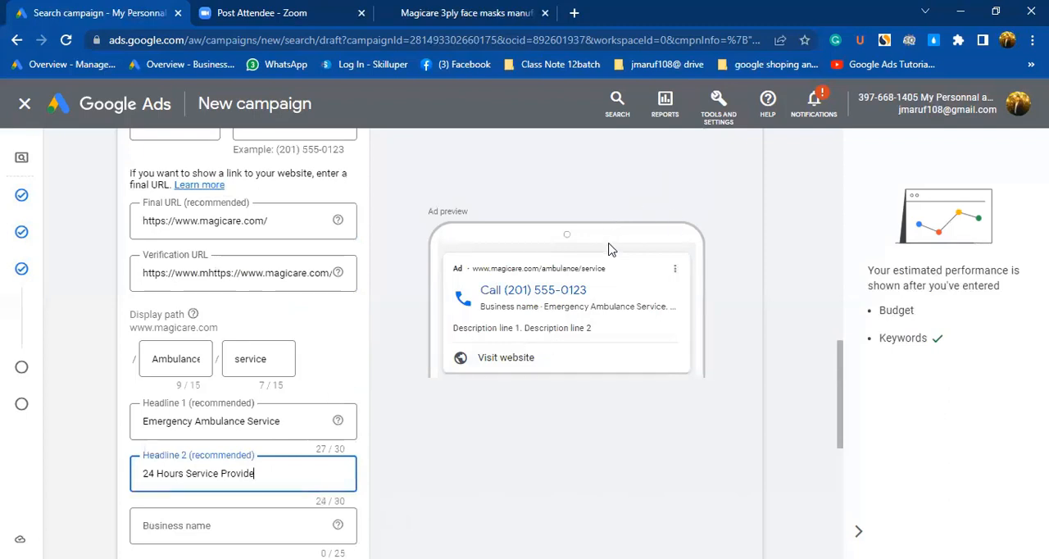
{"action": "scroll", "coordinate": [611, 246], "scroll_direction": "up", "scroll_amount": 1}
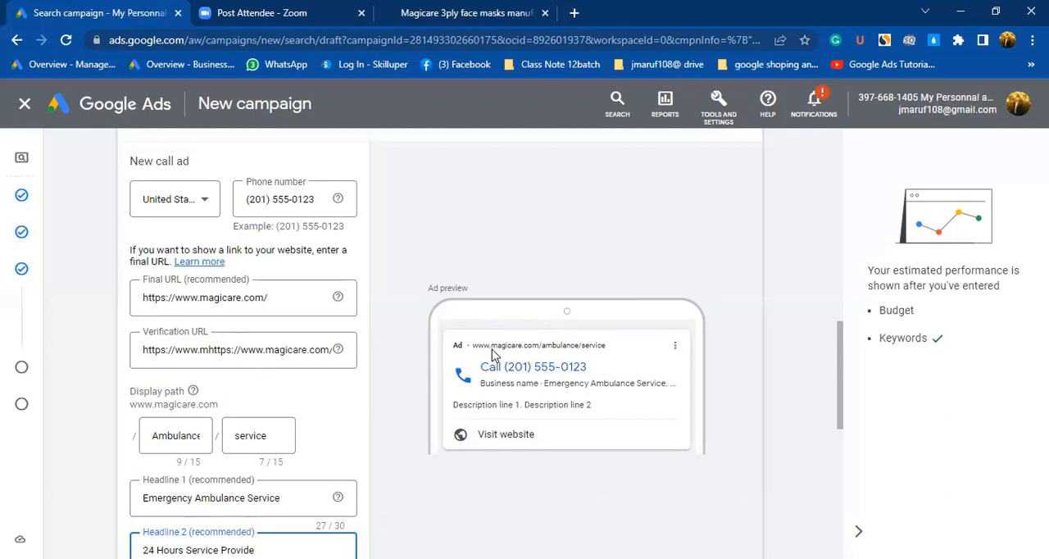
Enter "Ambulance Service" as the call ad's business name.
{"action": "scroll", "coordinate": [229, 381], "scroll_direction": "down", "scroll_amount": 2}
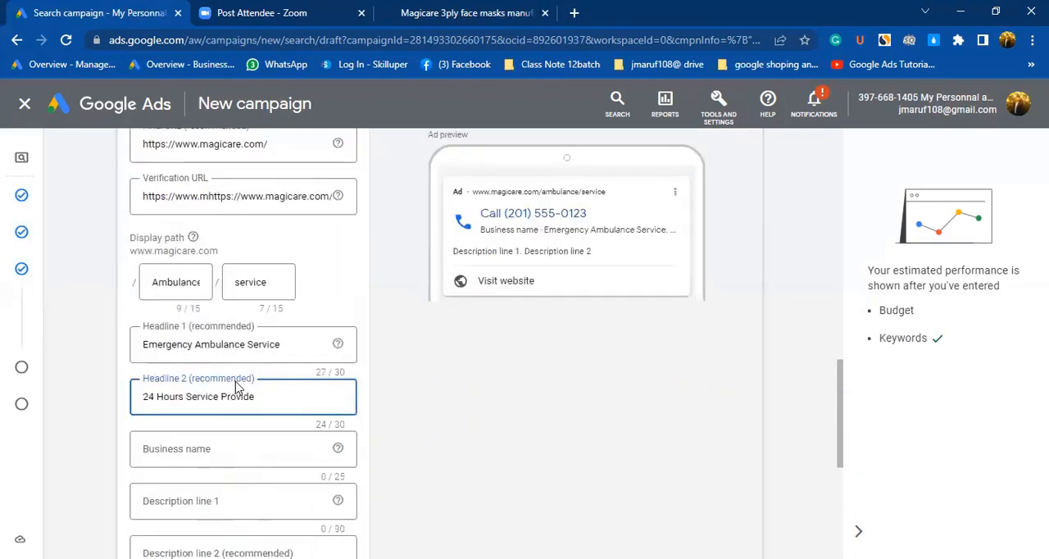
{"action": "scroll", "coordinate": [205, 393], "scroll_direction": "down", "scroll_amount": 1}
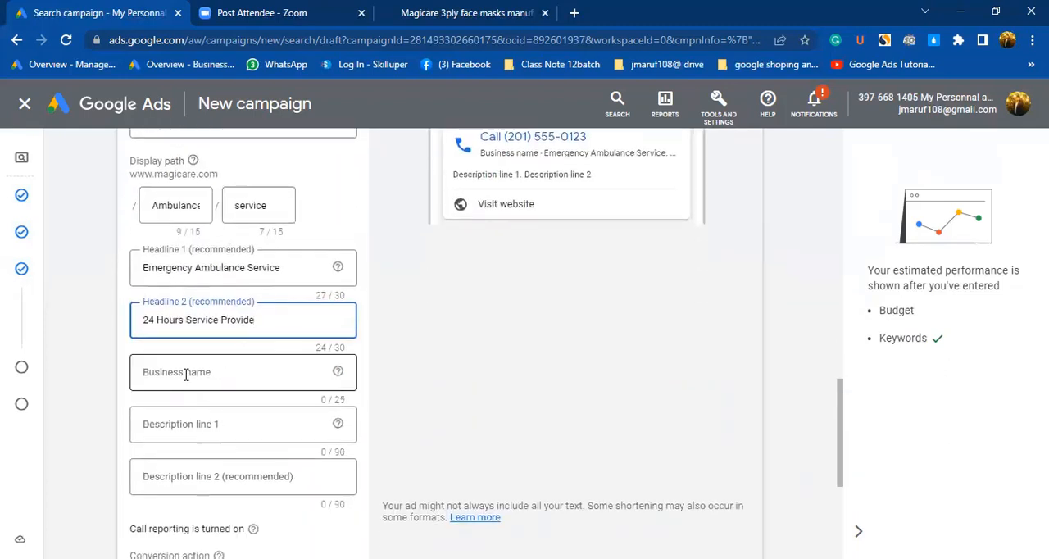
{"action": "left_click", "coordinate": [186, 375]}
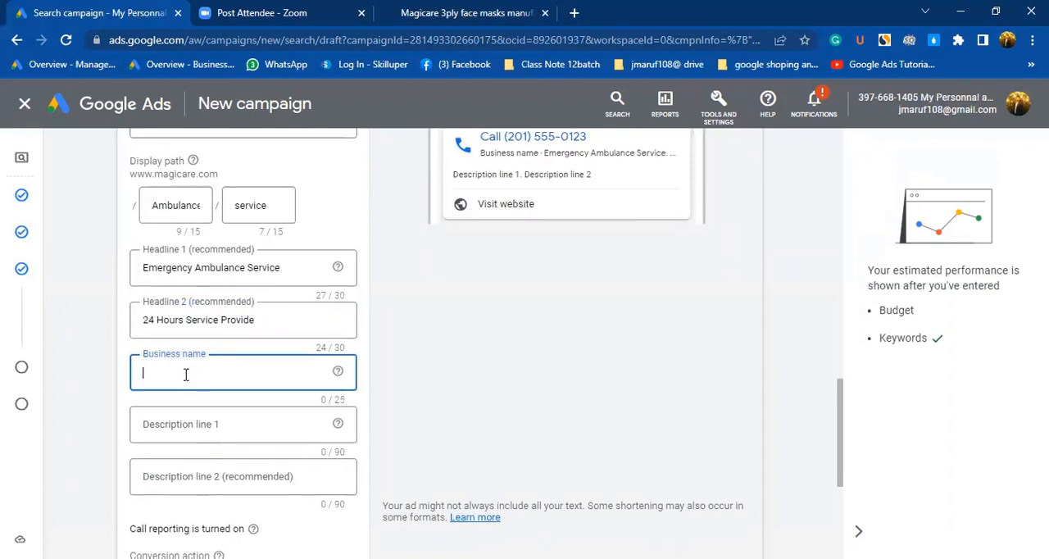
{"action": "type", "text": "Ambulance Service"}
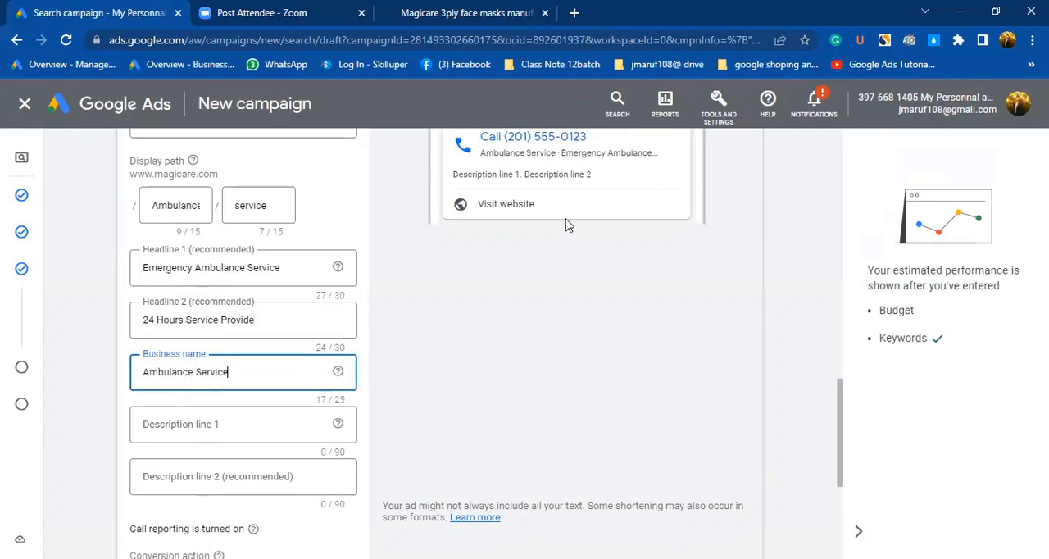
{"action": "scroll", "coordinate": [541, 195], "scroll_direction": "up", "scroll_amount": 1}
Fill in the call ad's first description line with "We provide very smart Ambulance service".
{"action": "scroll", "coordinate": [222, 414], "scroll_direction": "down", "scroll_amount": 5}
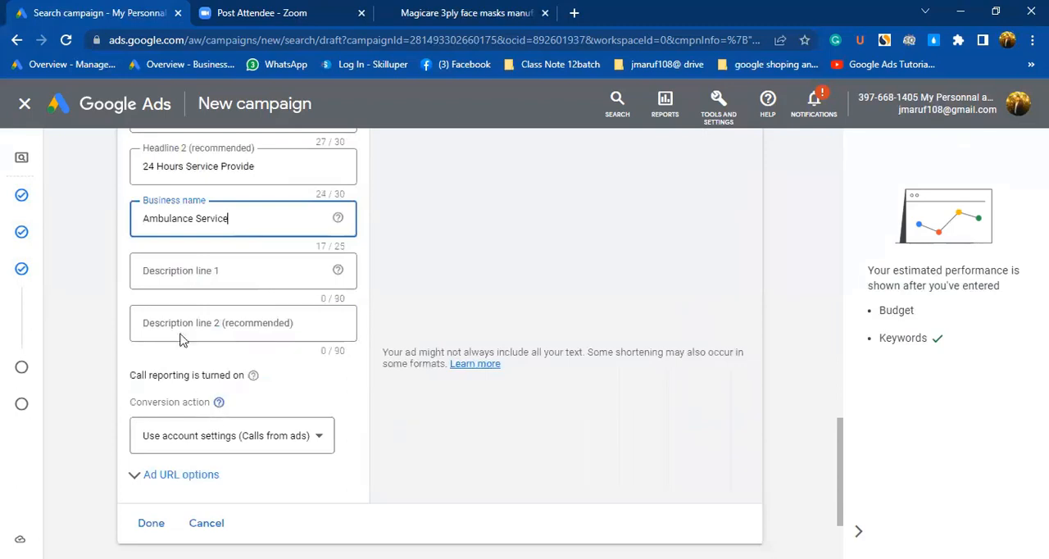
{"action": "left_click", "coordinate": [177, 275]}
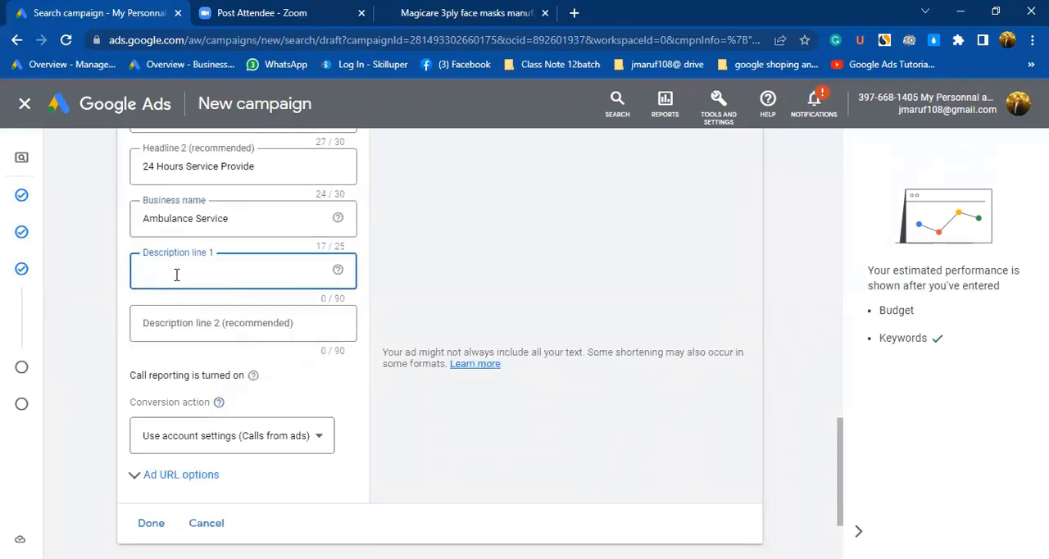
{"action": "type", "text": "WEprovide"}
{"action": "left_click", "coordinate": [159, 269]}
{"action": "key", "text": "BackSpace"}
{"action": "type", "text": "e"}
{"action": "key", "text": "End"}
{"action": "type", "text": "very smart Ambulance service"}
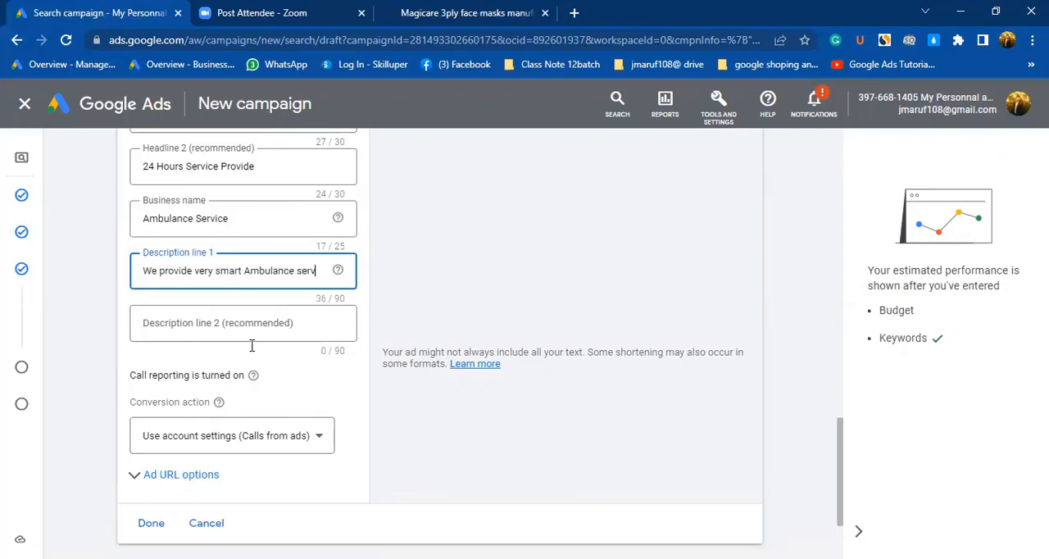
Write "Provide Deep Fridge service" as the call ad's second description line, correcting its misspelled words.
{"action": "left_click", "coordinate": [192, 324]}
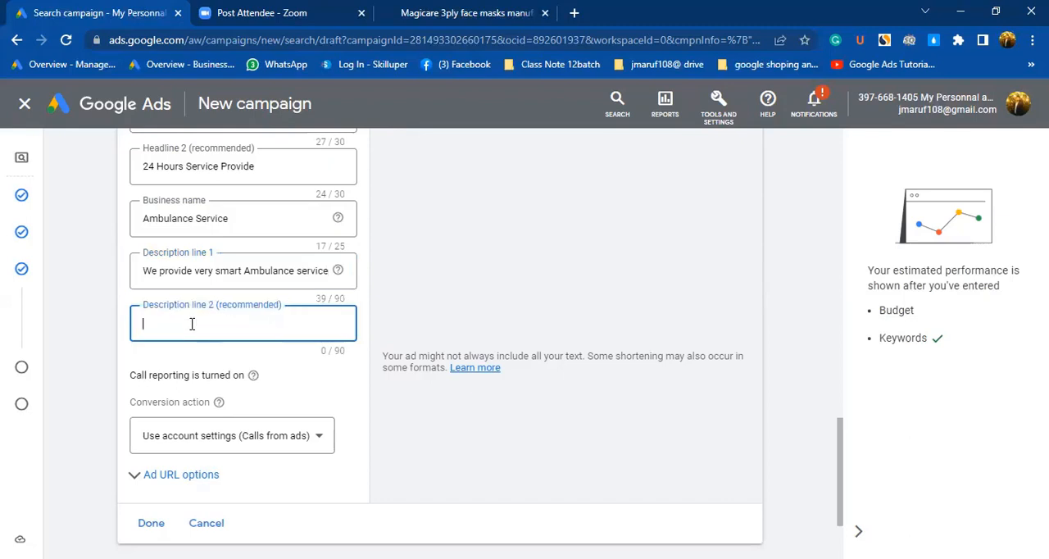
{"action": "type", "text": "Ptrodide Do "}
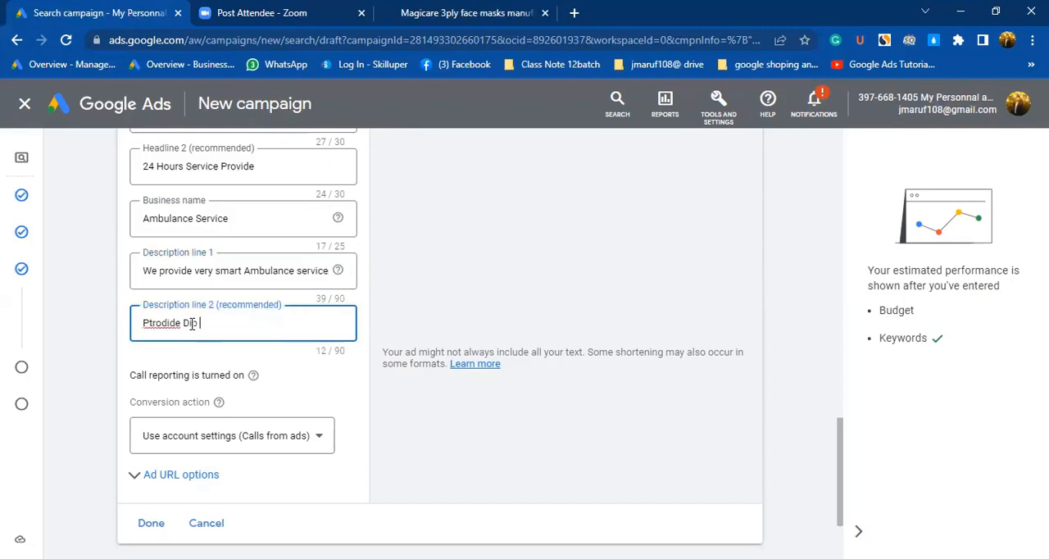
{"action": "type", "text": "Fridge "}
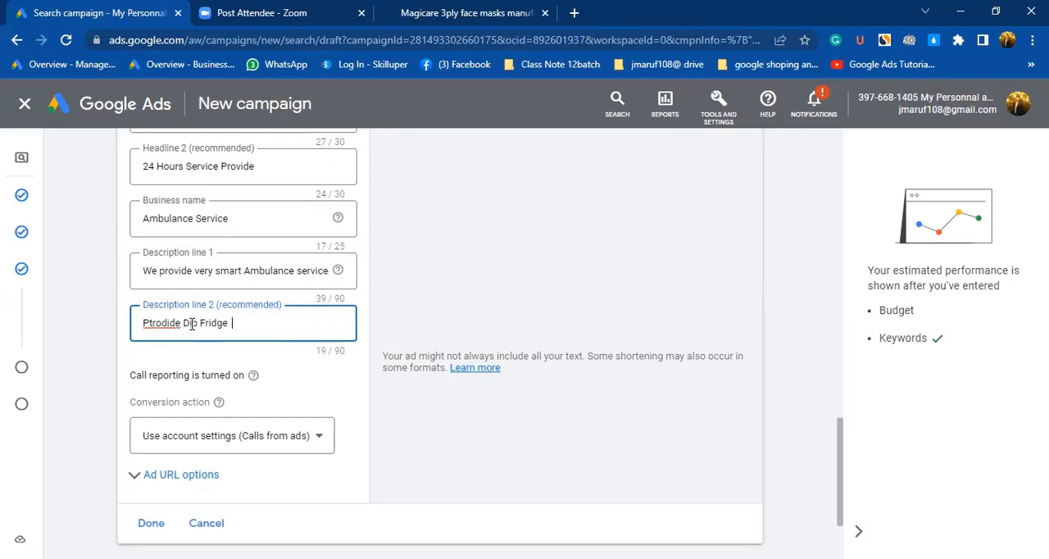
{"action": "type", "text": "service"}
{"action": "left_click", "coordinate": [199, 326]}
{"action": "key", "text": "BackSpace"}
{"action": "key", "text": "BackSpace"}
{"action": "type", "text": "eep"}
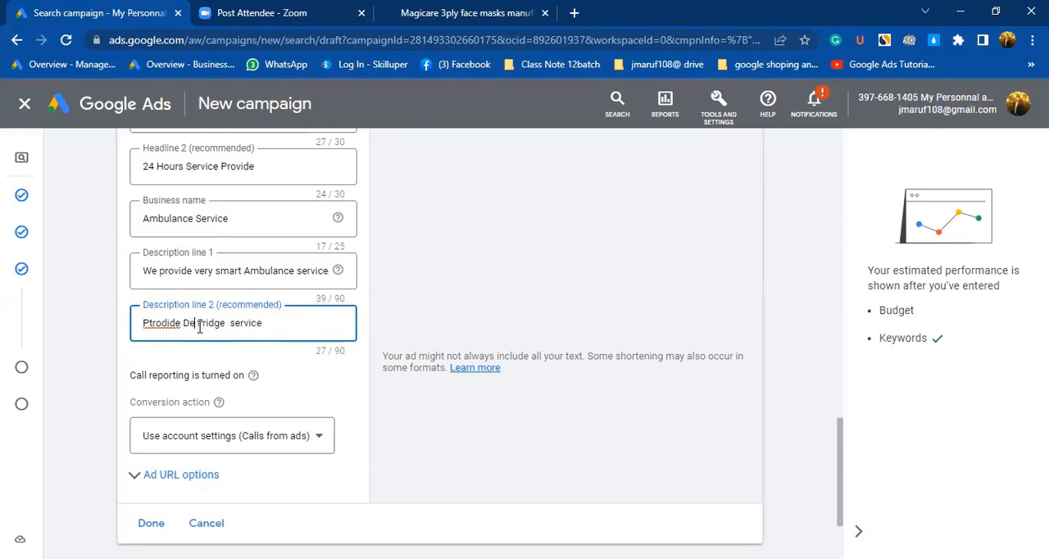
{"action": "right_click", "coordinate": [154, 325]}
{"action": "left_click", "coordinate": [215, 332]}
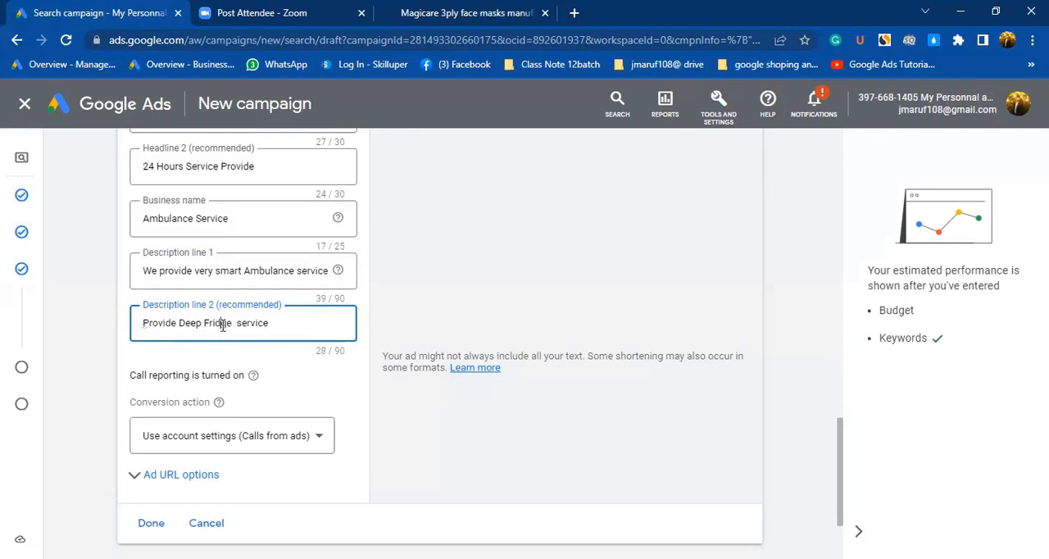
Reword the second description line to "Provide Deep Freeze ambulance service".
{"action": "left_click", "coordinate": [284, 326]}
{"action": "type", "text": "ambulance"}
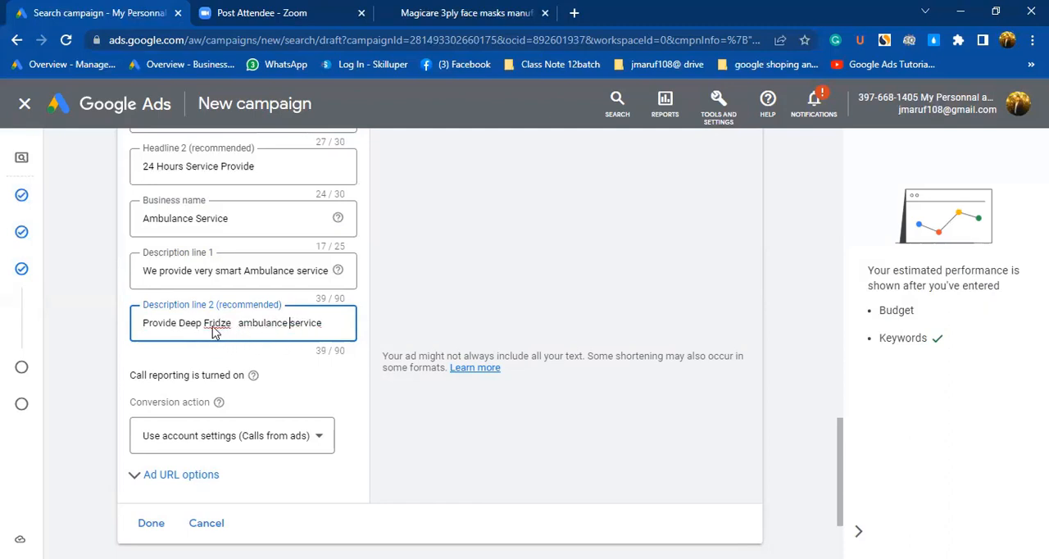
{"action": "right_click", "coordinate": [214, 326]}
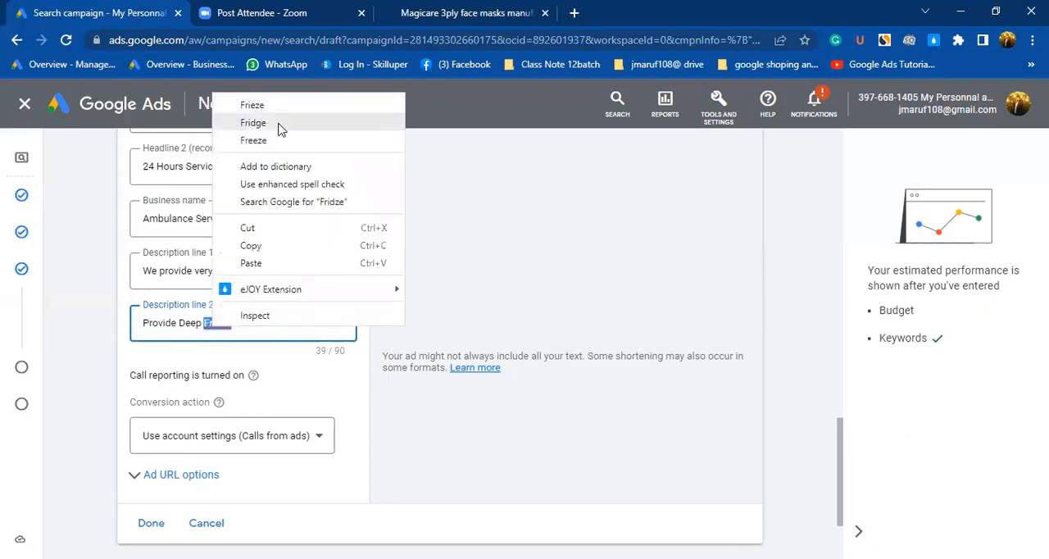
{"action": "left_click", "coordinate": [278, 125]}
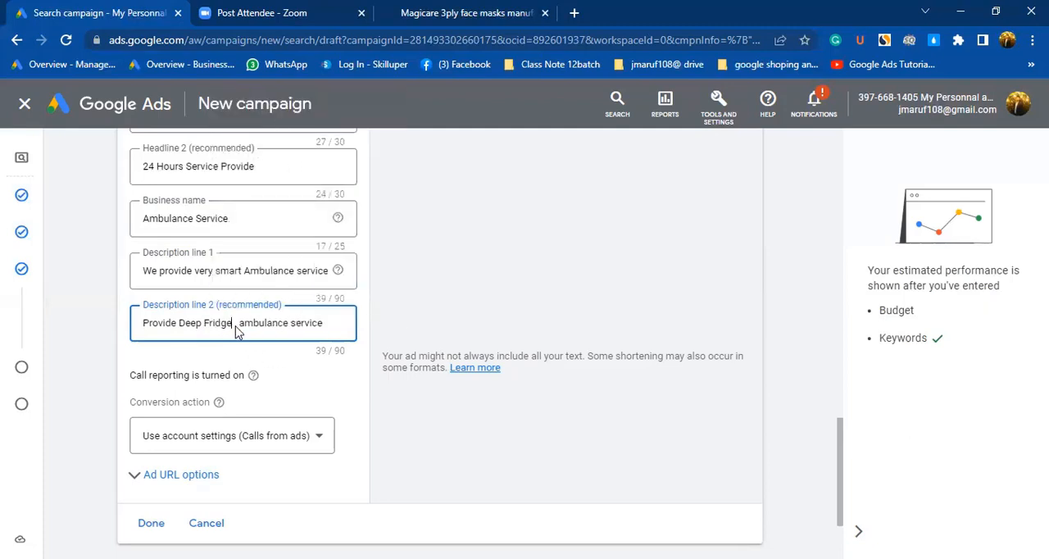
{"action": "left_click_drag", "start_coordinate": [234, 323], "coordinate": [209, 321]}
{"action": "type", "text": "eeze"}
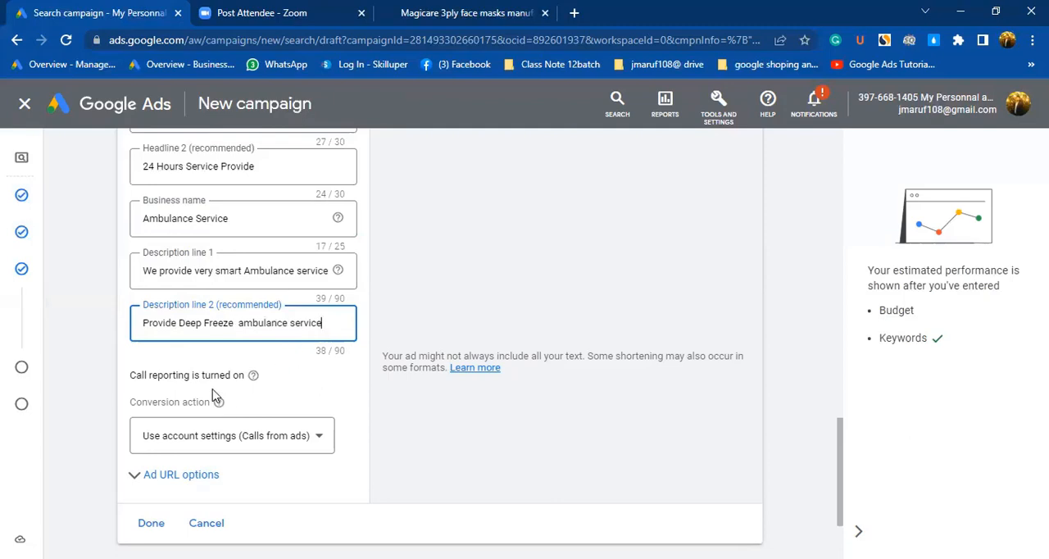
Review the call ad's conversion action setting and the ad preview with its website link.
{"action": "scroll", "coordinate": [219, 398], "scroll_direction": "down", "scroll_amount": 1}
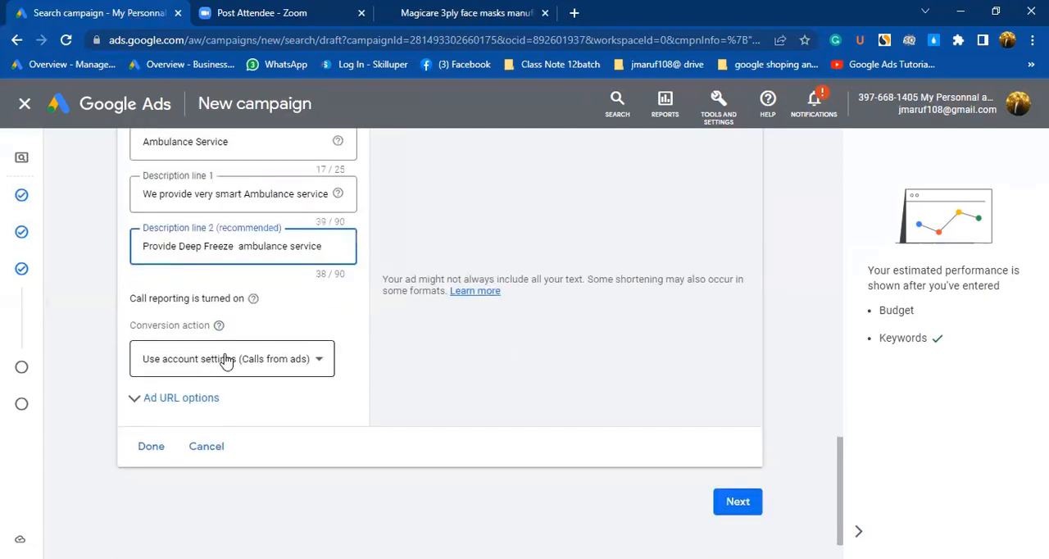
{"action": "scroll", "coordinate": [407, 304], "scroll_direction": "up", "scroll_amount": 5}
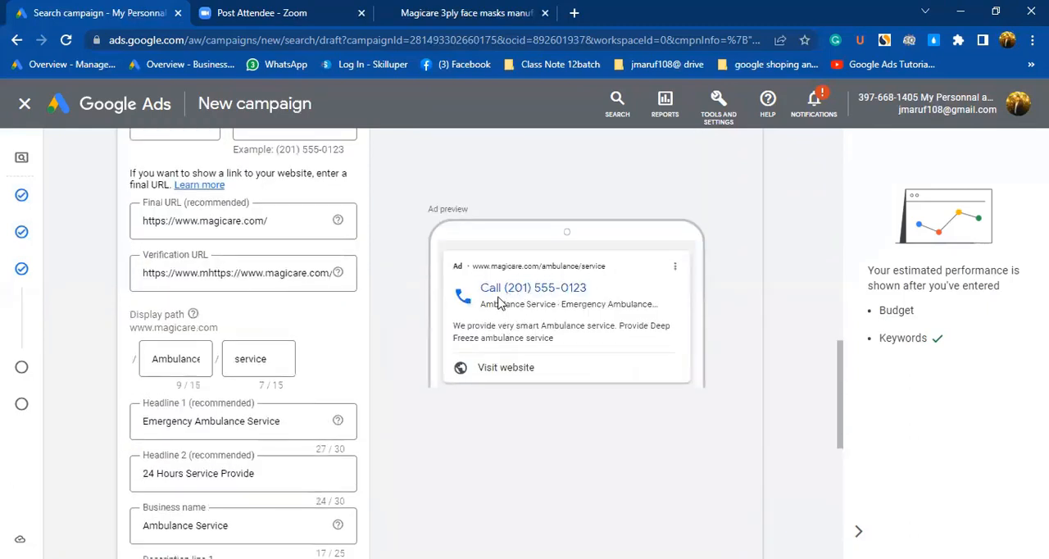
{"action": "right_click", "coordinate": [487, 372]}
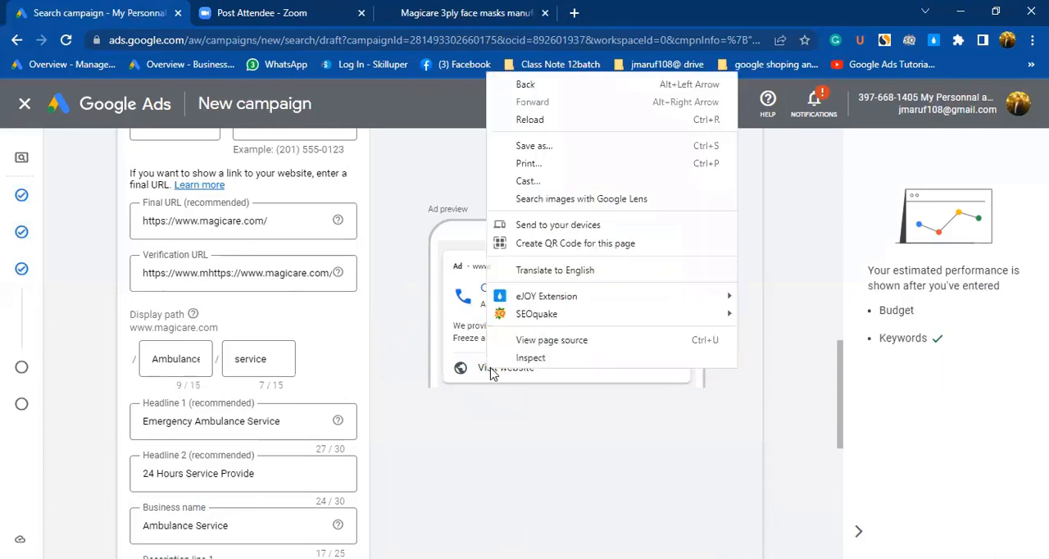
{"action": "left_click", "coordinate": [496, 423]}
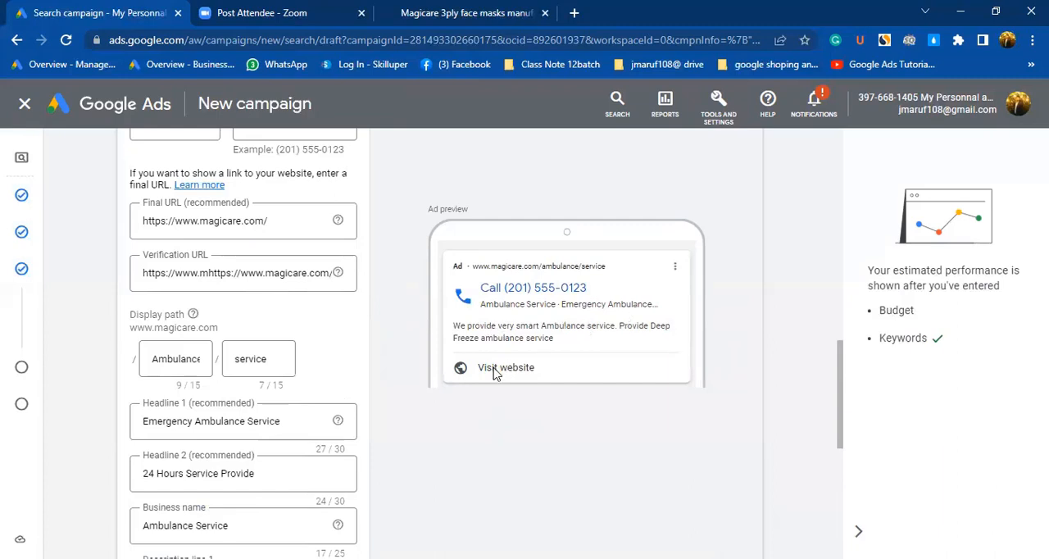
{"action": "scroll", "coordinate": [463, 301], "scroll_direction": "down", "scroll_amount": 1}
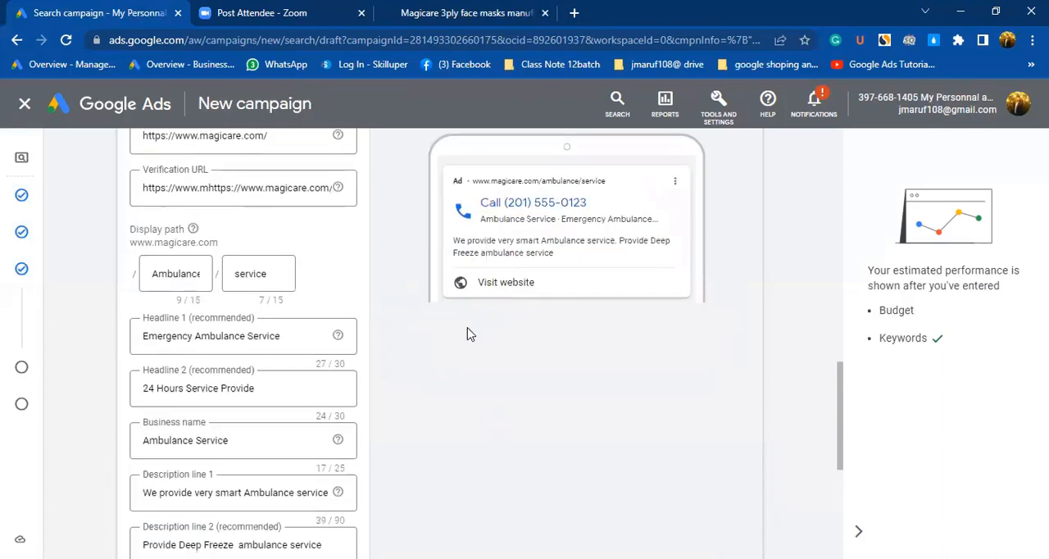
Check the call ad's texts and preview, finish the ad, and continue to the campaign budget.
{"action": "scroll", "coordinate": [203, 371], "scroll_direction": "down", "scroll_amount": 5}
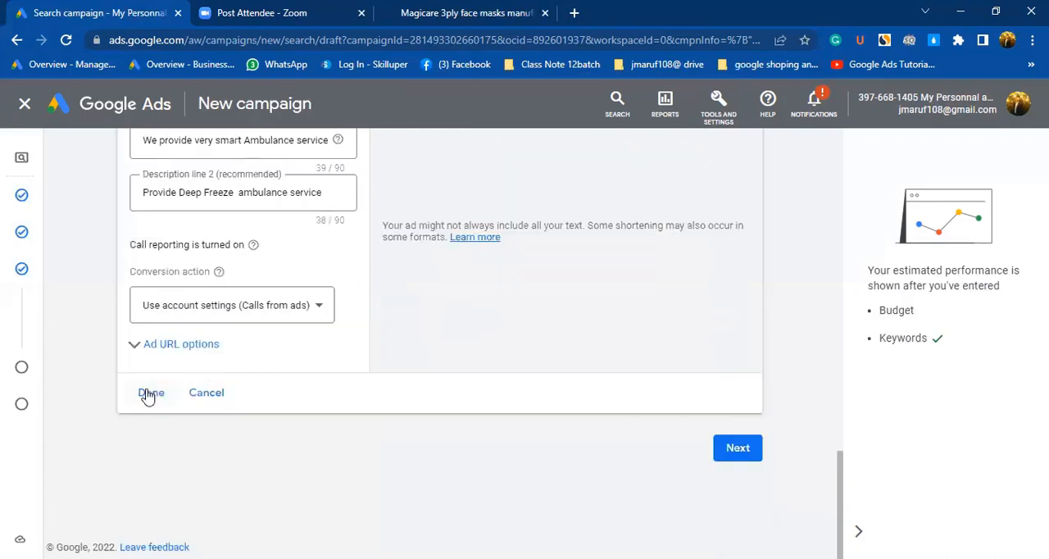
{"action": "scroll", "coordinate": [401, 361], "scroll_direction": "up", "scroll_amount": 2}
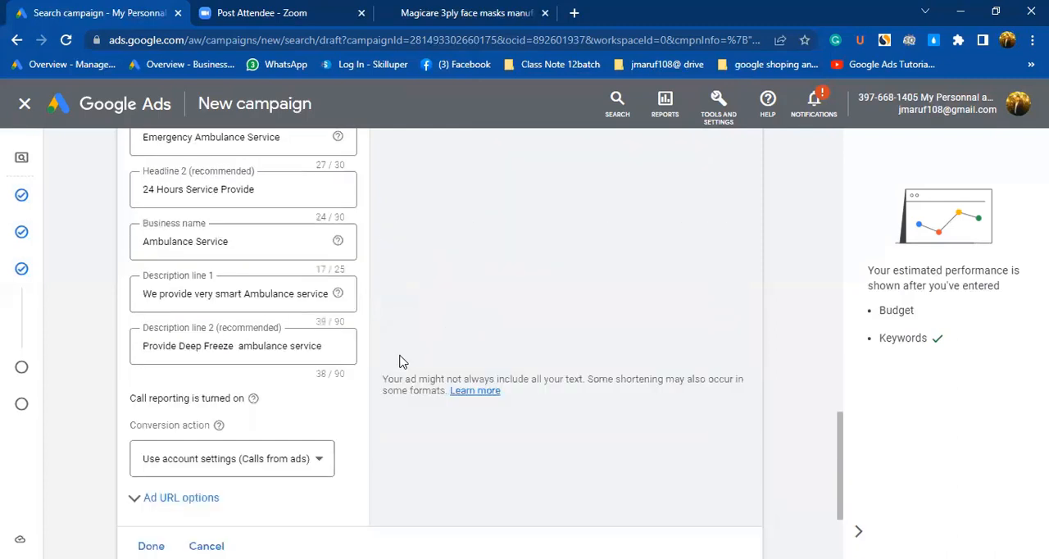
{"action": "scroll", "coordinate": [400, 362], "scroll_direction": "up", "scroll_amount": 6}
{"action": "scroll", "coordinate": [276, 440], "scroll_direction": "down", "scroll_amount": 5}
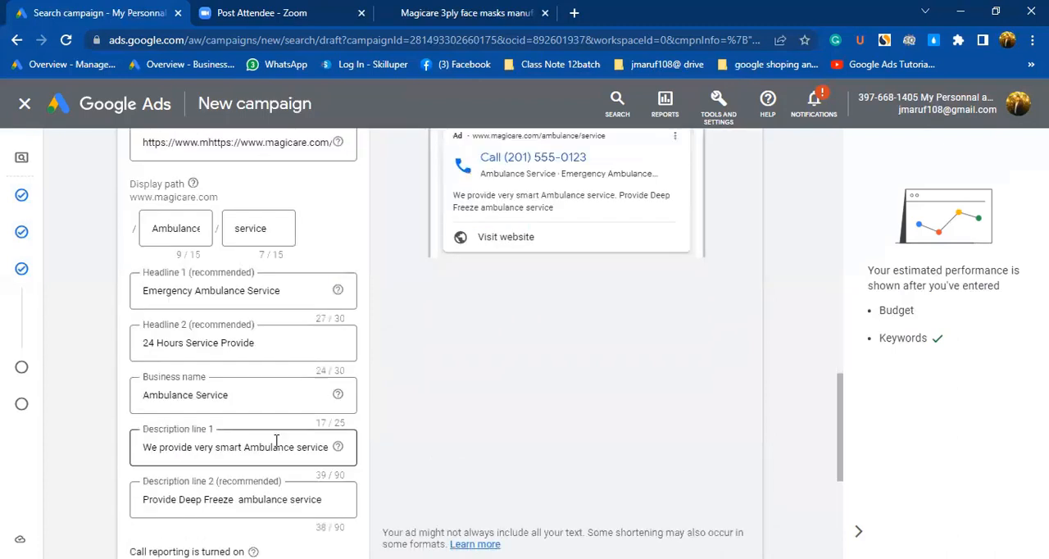
{"action": "scroll", "coordinate": [217, 484], "scroll_direction": "down", "scroll_amount": 3}
{"action": "left_click", "coordinate": [164, 470]}
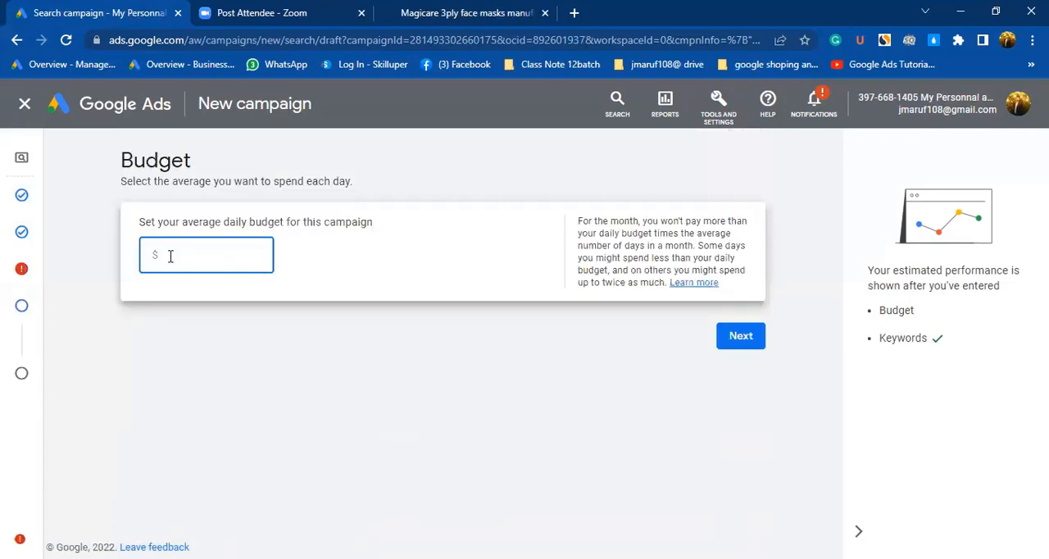
Set the campaign's average daily budget to $20 and look over the campaign review.
{"action": "type", "text": "20"}
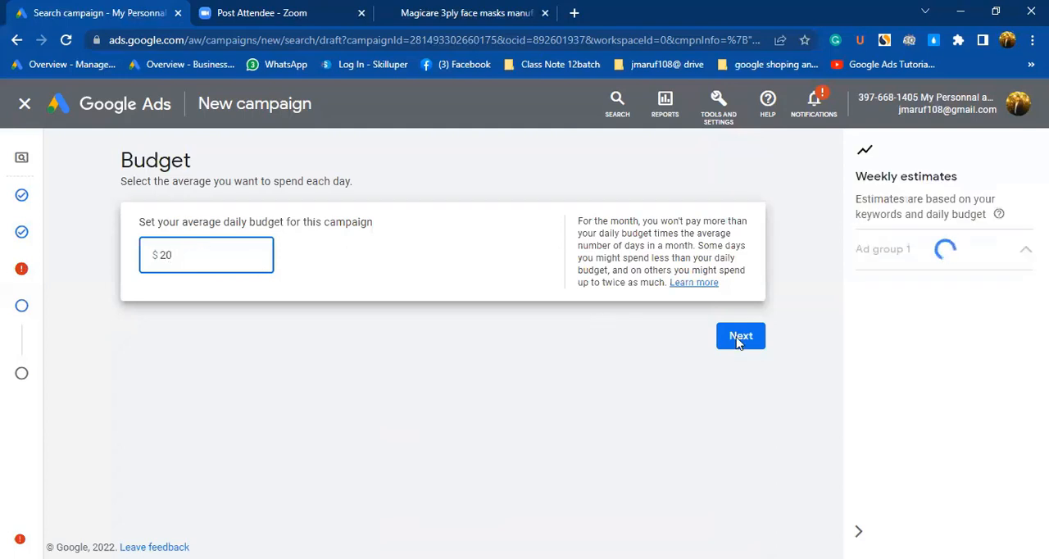
{"action": "left_click", "coordinate": [735, 341]}
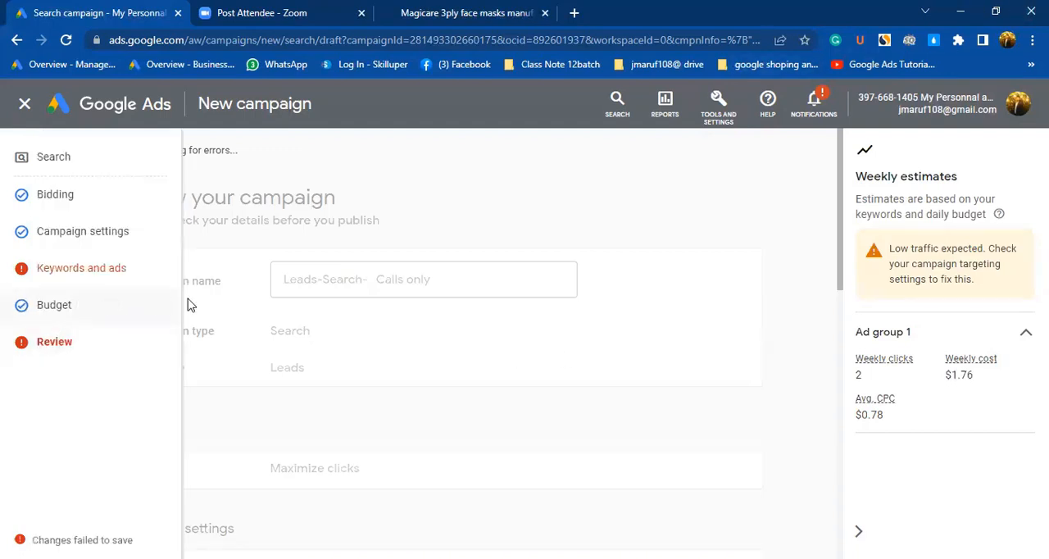
{"action": "scroll", "coordinate": [328, 322], "scroll_direction": "down", "scroll_amount": 3}
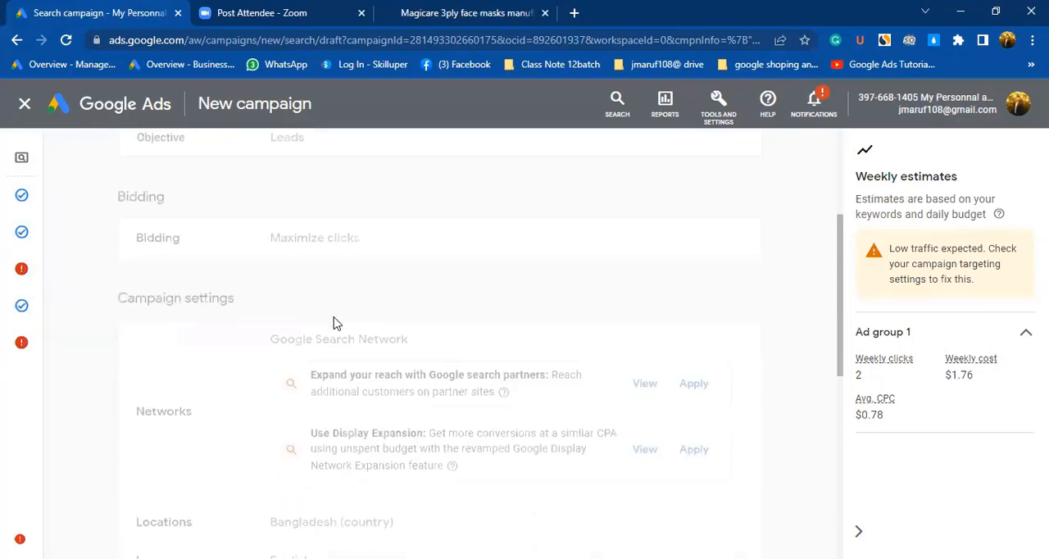
{"action": "scroll", "coordinate": [311, 323], "scroll_direction": "down", "scroll_amount": 4}
{"action": "scroll", "coordinate": [297, 323], "scroll_direction": "up", "scroll_amount": 6}
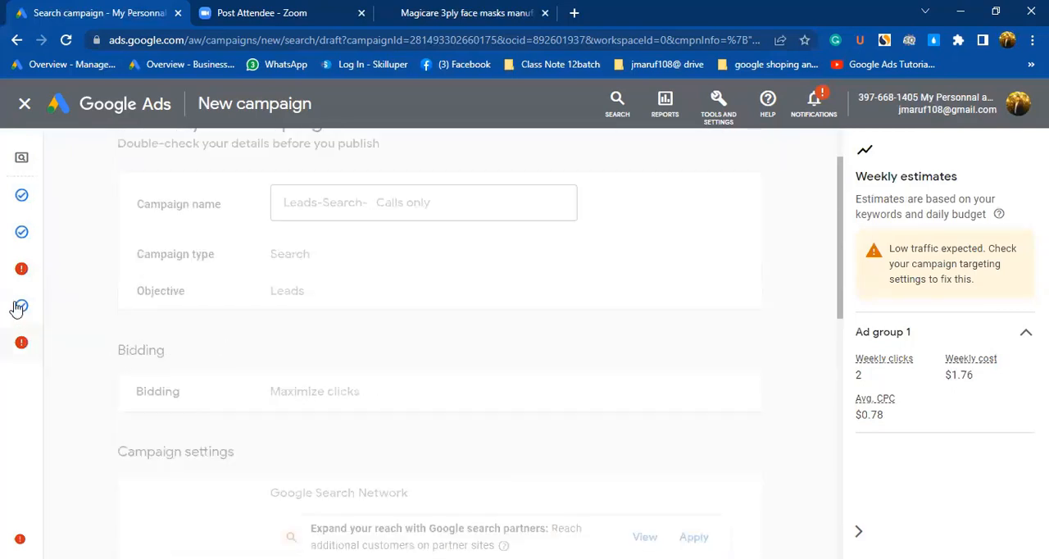
{"action": "scroll", "coordinate": [270, 287], "scroll_direction": "up", "scroll_amount": 1}
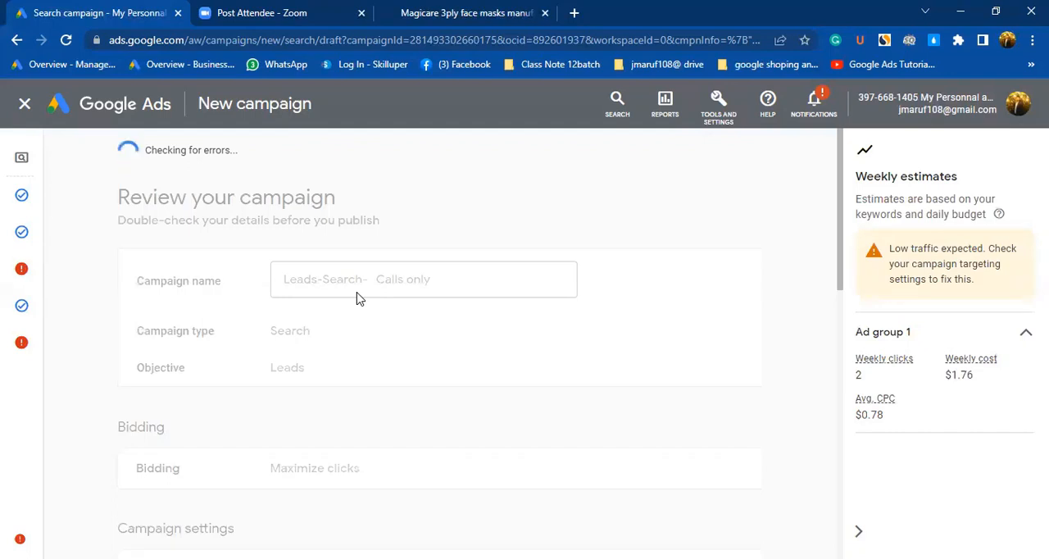
Revisit the keywords and ads section flagged with an error and continue through the budget back to the campaign review.
{"action": "left_click", "coordinate": [28, 274]}
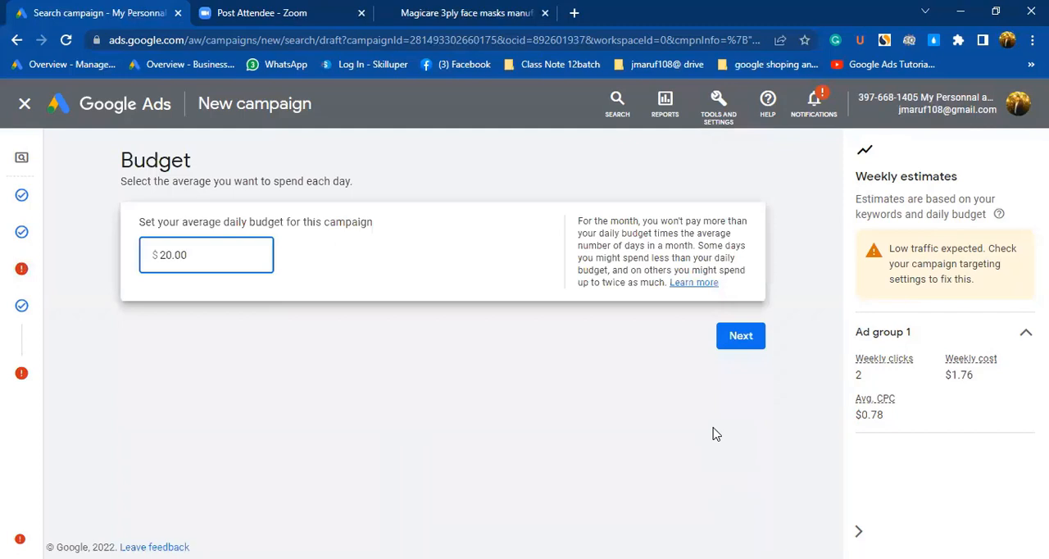
{"action": "left_click", "coordinate": [734, 335]}
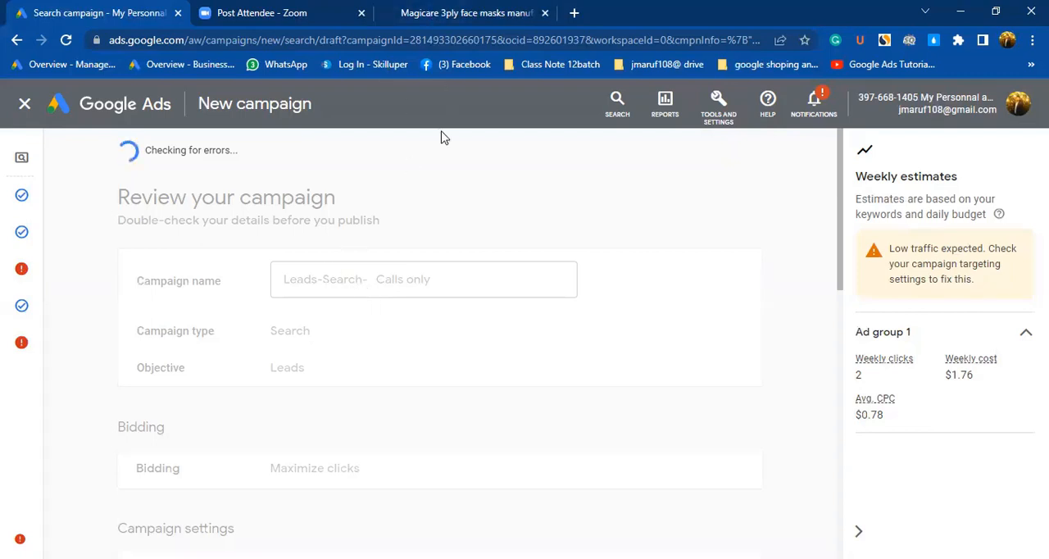
{"action": "scroll", "coordinate": [439, 363], "scroll_direction": "down", "scroll_amount": 9}
{"action": "scroll", "coordinate": [313, 279], "scroll_direction": "up", "scroll_amount": 8}
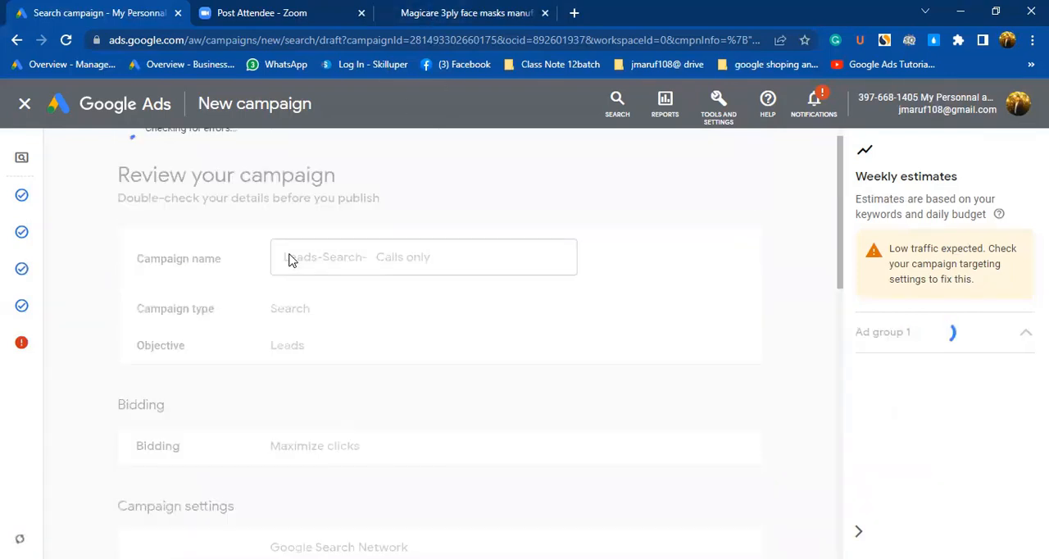
{"action": "scroll", "coordinate": [289, 260], "scroll_direction": "up", "scroll_amount": 1}
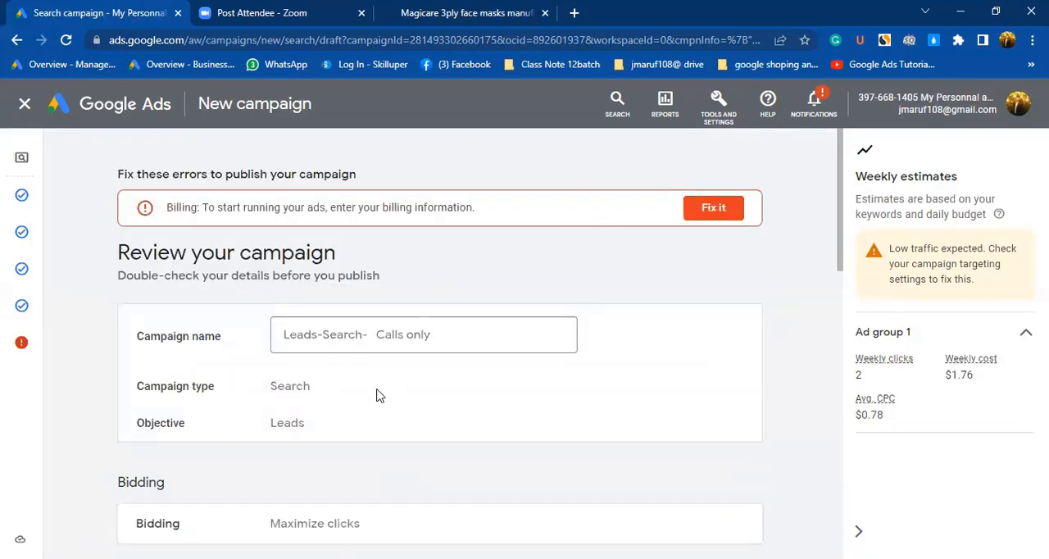
Check the campaign's summary through to the budget and publish the campaign despite its missing billing information.
{"action": "scroll", "coordinate": [393, 398], "scroll_direction": "down", "scroll_amount": 10}
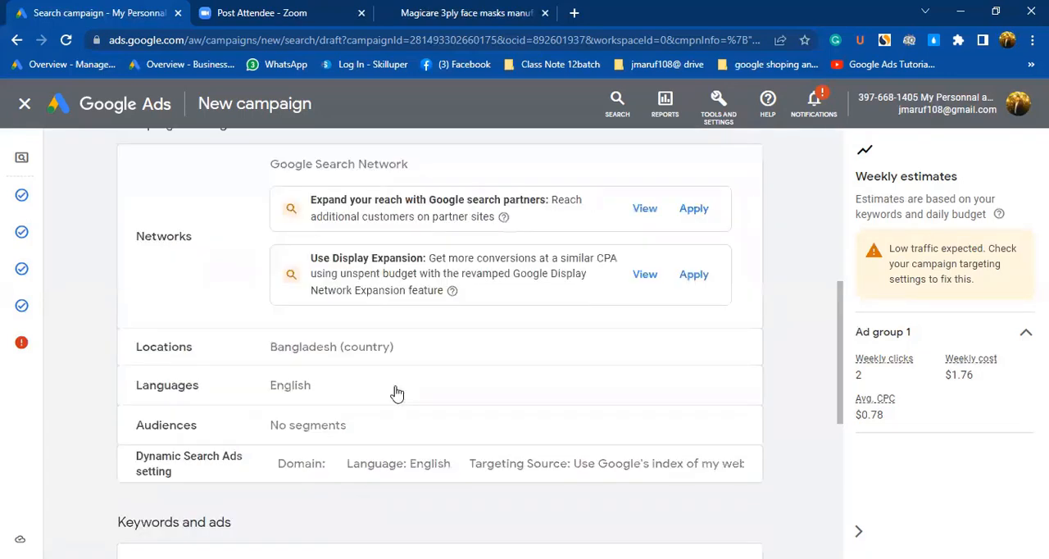
{"action": "scroll", "coordinate": [395, 397], "scroll_direction": "down", "scroll_amount": 10}
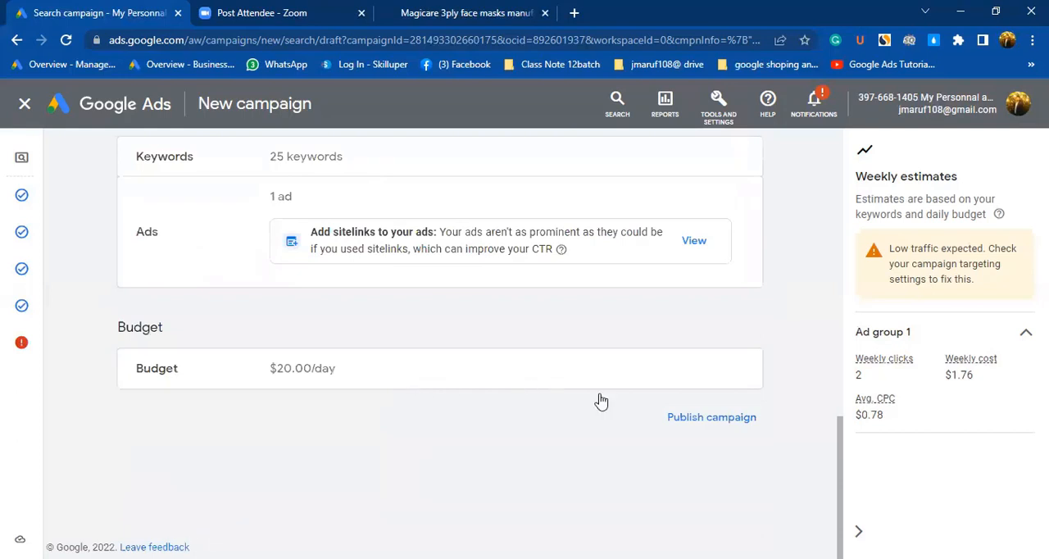
{"action": "left_click", "coordinate": [653, 418]}
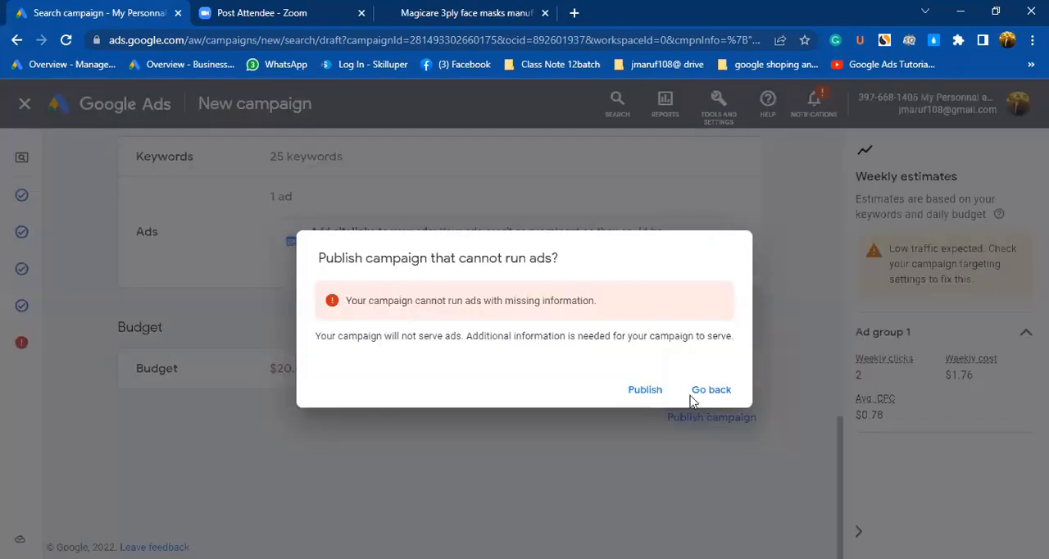
{"action": "left_click", "coordinate": [644, 390]}
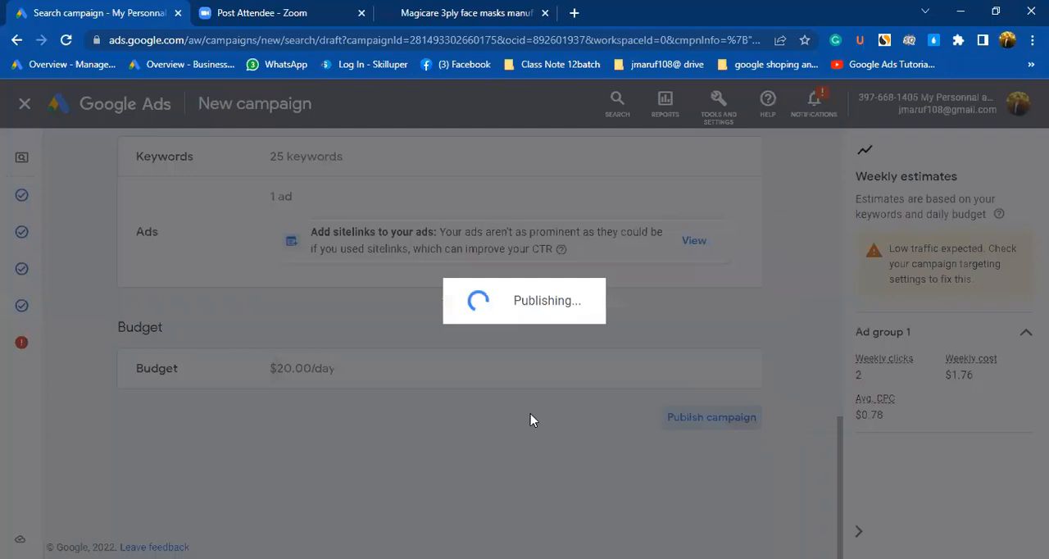